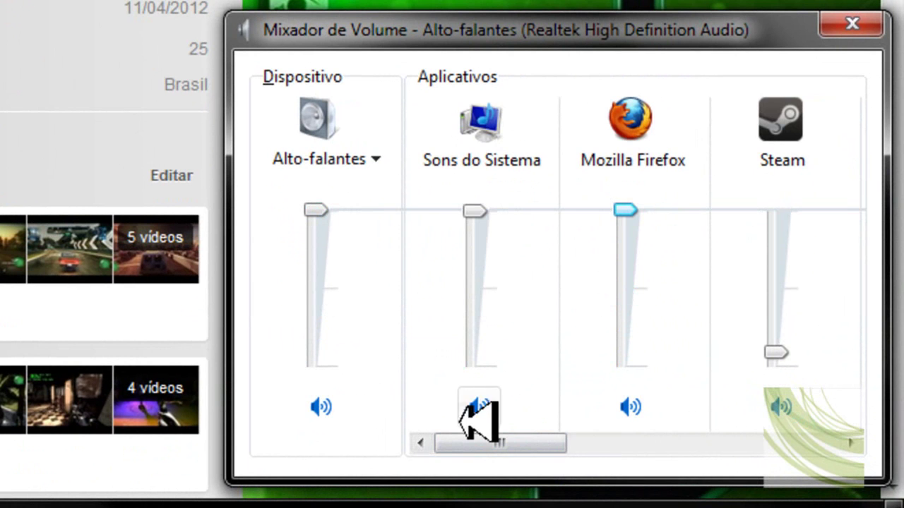
Lower Mozilla Firefox's volume in the volume mixer to nearly the minimum
{"action": "left_click_drag", "start_coordinate": [501, 443], "coordinate": [741, 454]}
{"action": "left_click", "coordinate": [631, 210]}
{"action": "left_click_drag", "start_coordinate": [632, 210], "coordinate": [639, 363]}
{"action": "left_click_drag", "start_coordinate": [778, 439], "coordinate": [607, 445]}
{"action": "left_click_drag", "start_coordinate": [472, 210], "coordinate": [493, 359]}
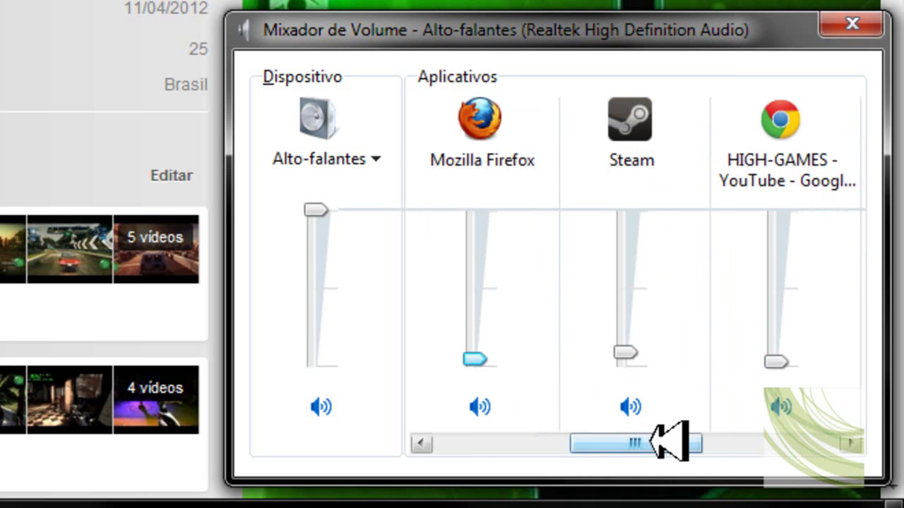
{"action": "left_click_drag", "start_coordinate": [664, 442], "coordinate": [487, 452]}
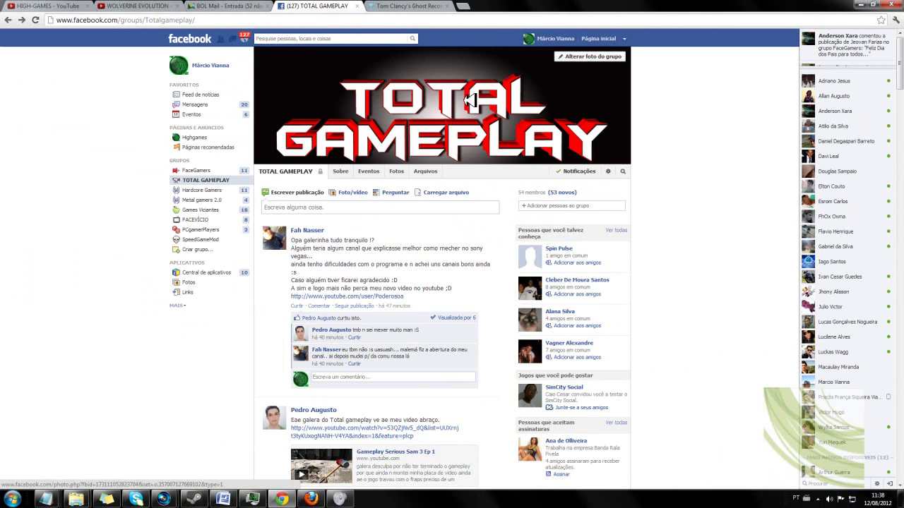
Look through the posts in the TOTAL GAMEPLAY Facebook group and return to the HIGH-GAMES YouTube channel page
{"action": "scroll", "coordinate": [406, 284], "scroll_direction": "down", "scroll_amount": 5}
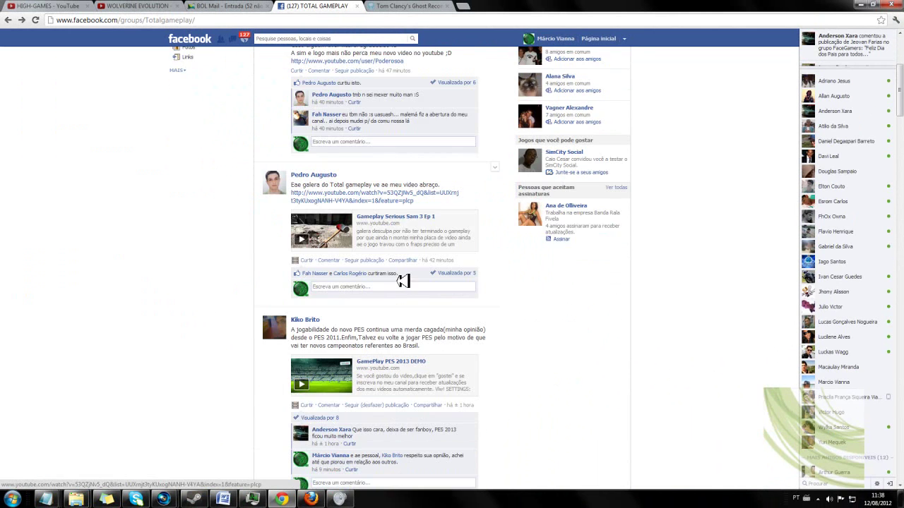
{"action": "scroll", "coordinate": [403, 284], "scroll_direction": "down", "scroll_amount": 6}
{"action": "scroll", "coordinate": [406, 279], "scroll_direction": "up", "scroll_amount": 4}
{"action": "scroll", "coordinate": [406, 279], "scroll_direction": "up", "scroll_amount": 7}
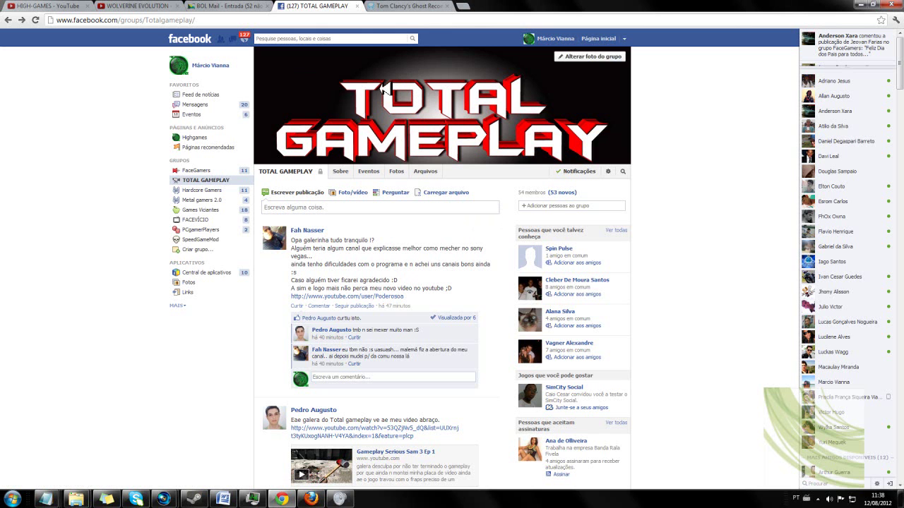
{"action": "left_click", "coordinate": [44, 5]}
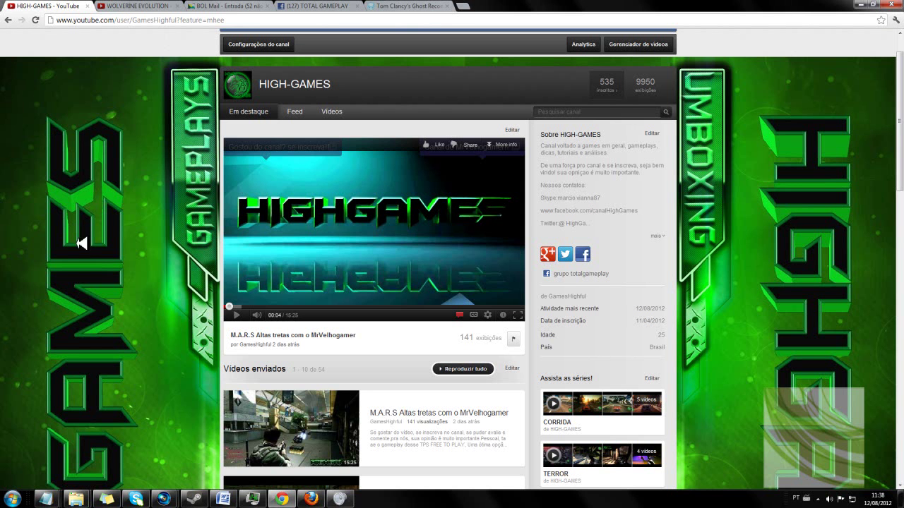
Open the system volume mixer and look through the volume levels of all listed applications
{"action": "left_click", "coordinate": [819, 498]}
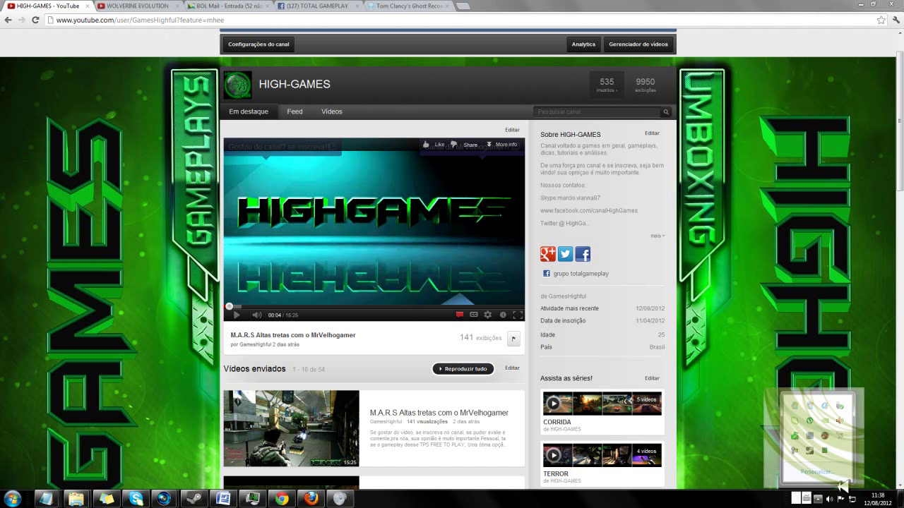
{"action": "left_click", "coordinate": [833, 498]}
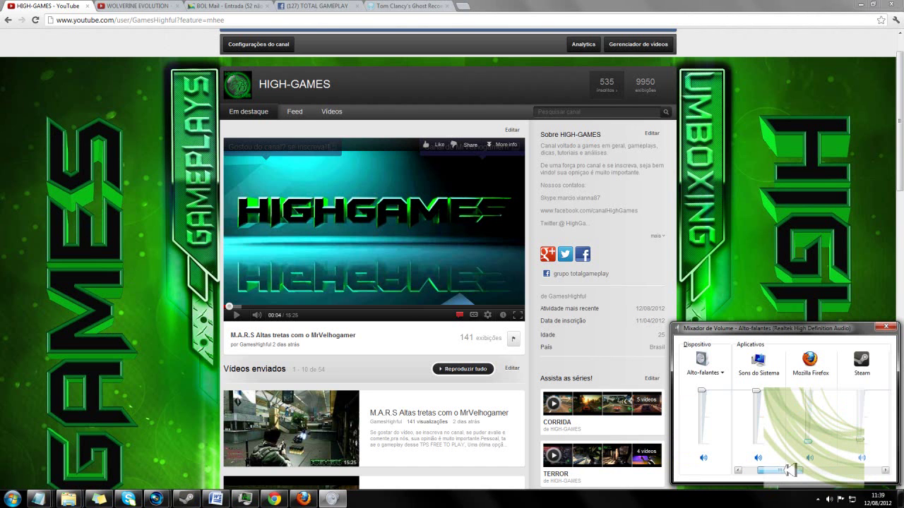
{"action": "left_click_drag", "start_coordinate": [791, 471], "coordinate": [876, 471]}
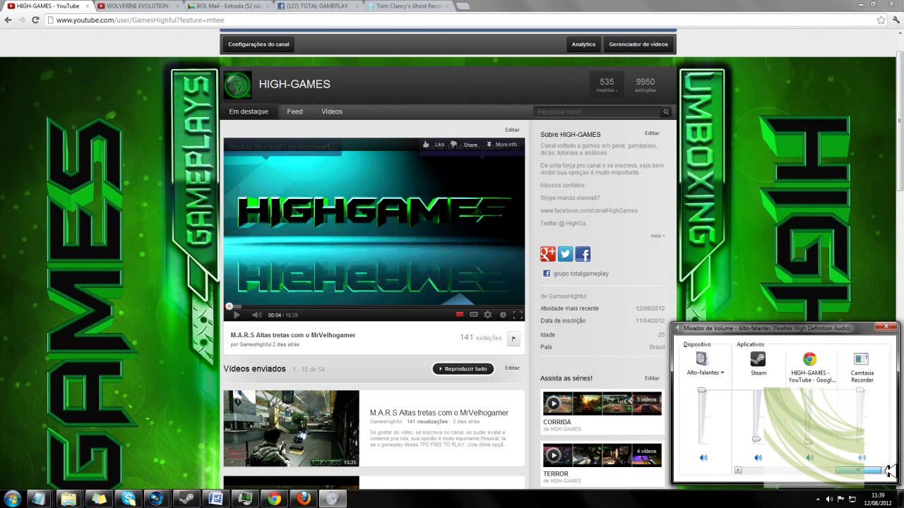
{"action": "left_click_drag", "start_coordinate": [839, 476], "coordinate": [752, 484]}
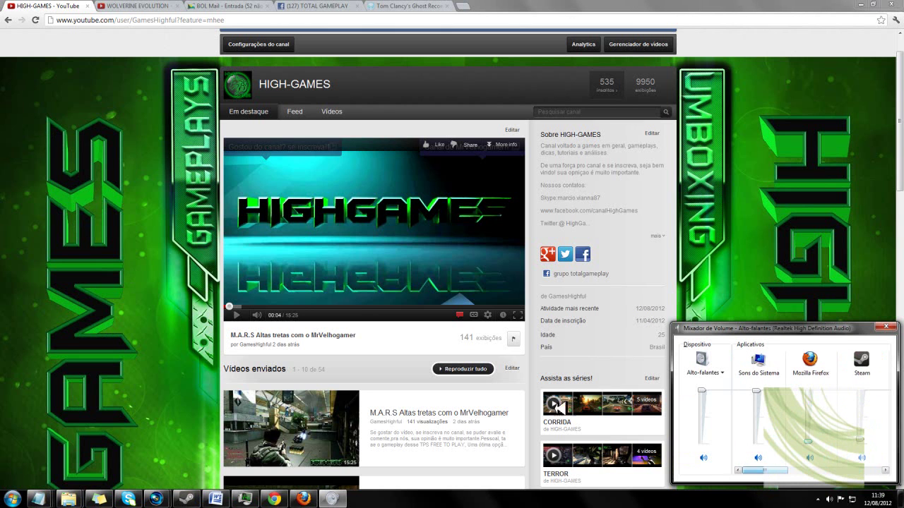
Open the Sound settings from the Control Panel's Hardware e Sons category and move the dialog towards the middle of the screen
{"action": "left_click", "coordinate": [13, 498]}
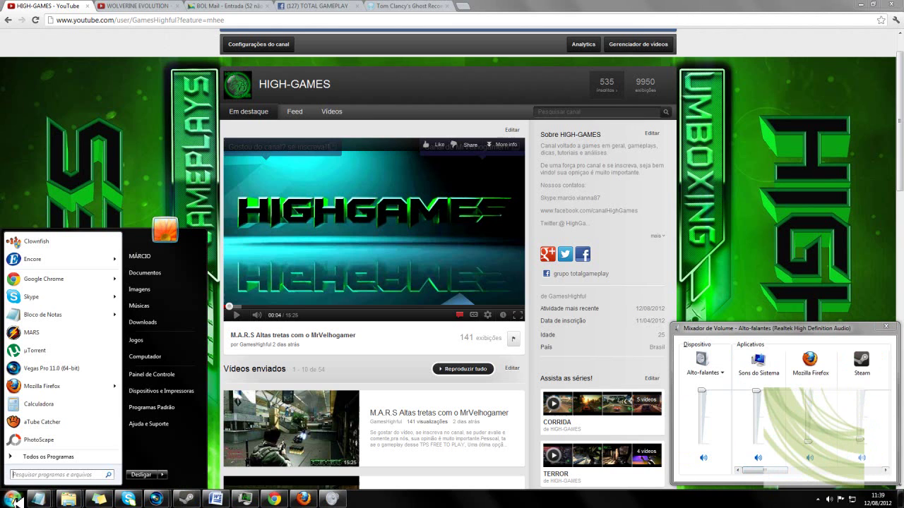
{"action": "left_click", "coordinate": [144, 375]}
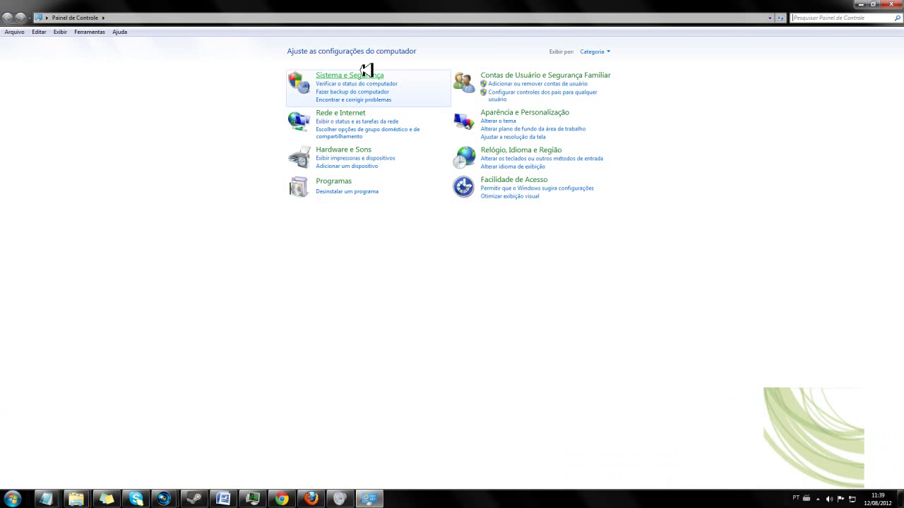
{"action": "left_click", "coordinate": [353, 147]}
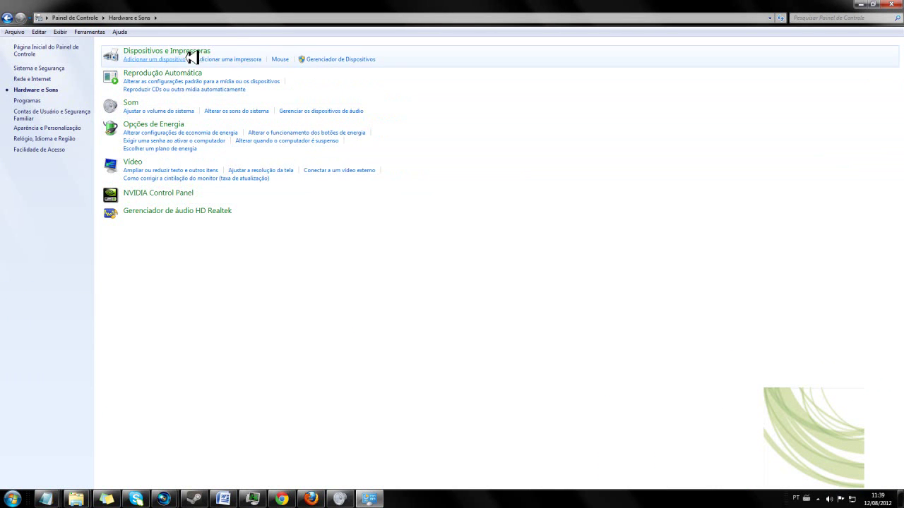
{"action": "left_click", "coordinate": [130, 102]}
{"action": "left_click_drag", "start_coordinate": [189, 106], "coordinate": [444, 156]}
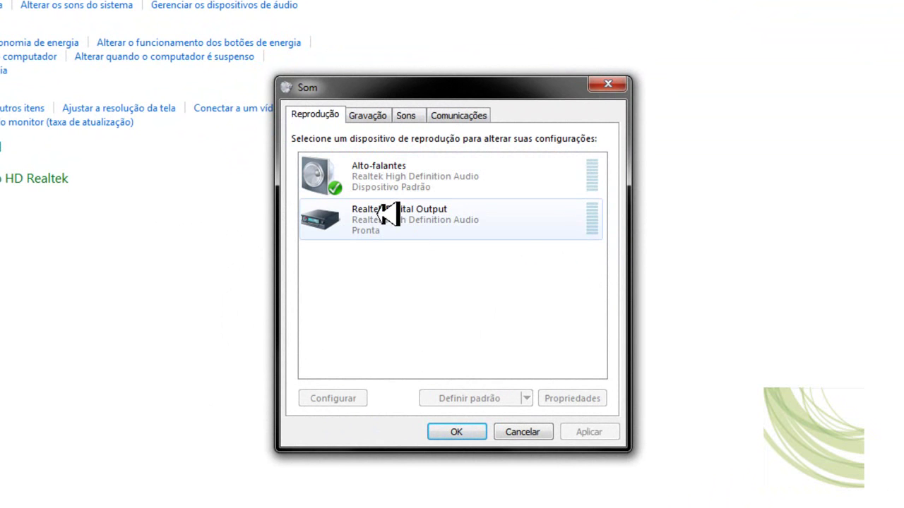
Examine the available playback devices and the Audio_Device and Realtek microphones among the recording devices
{"action": "left_click", "coordinate": [339, 220]}
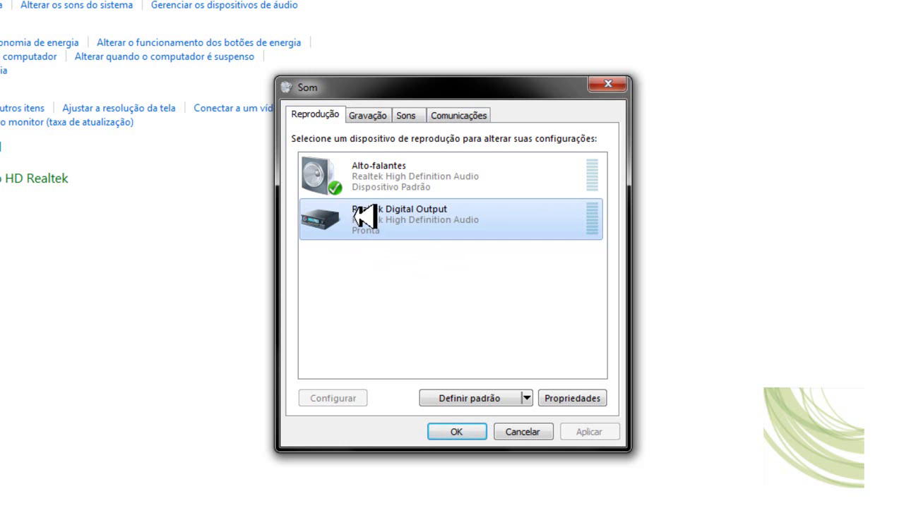
{"action": "left_click", "coordinate": [381, 165]}
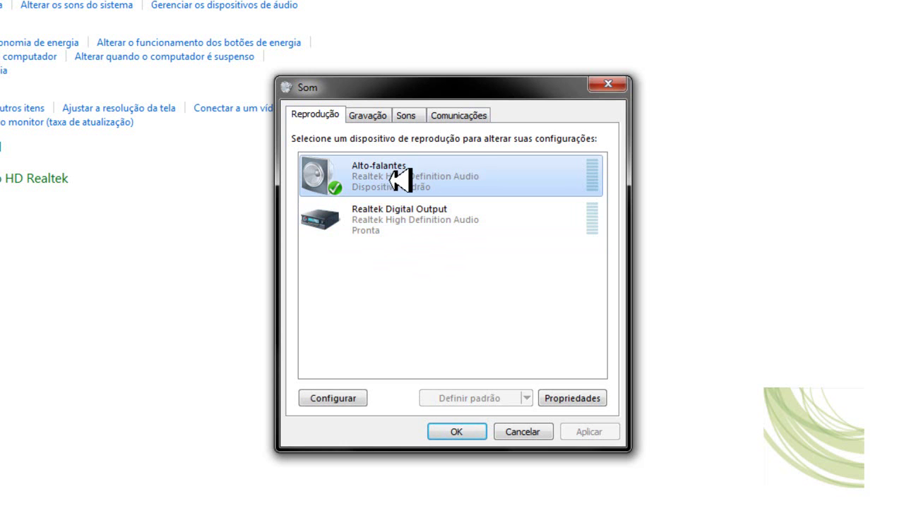
{"action": "left_click", "coordinate": [375, 113]}
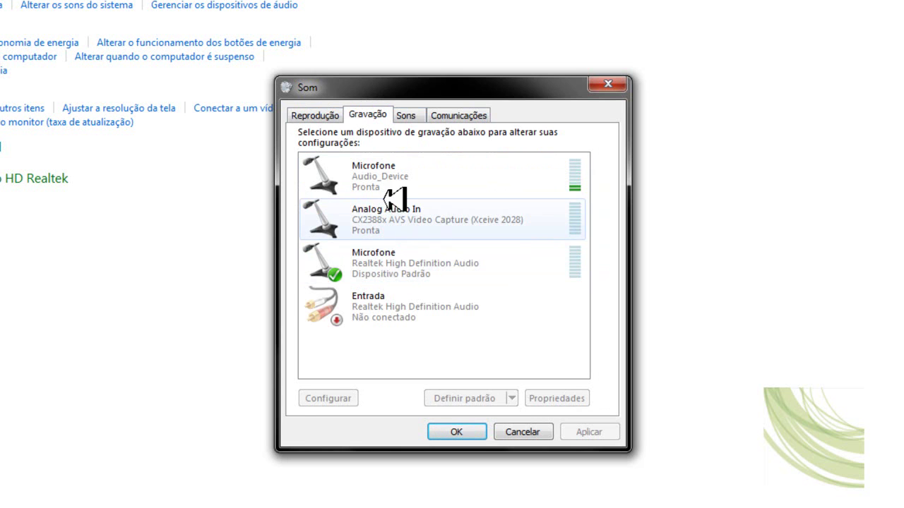
{"action": "left_click", "coordinate": [405, 179]}
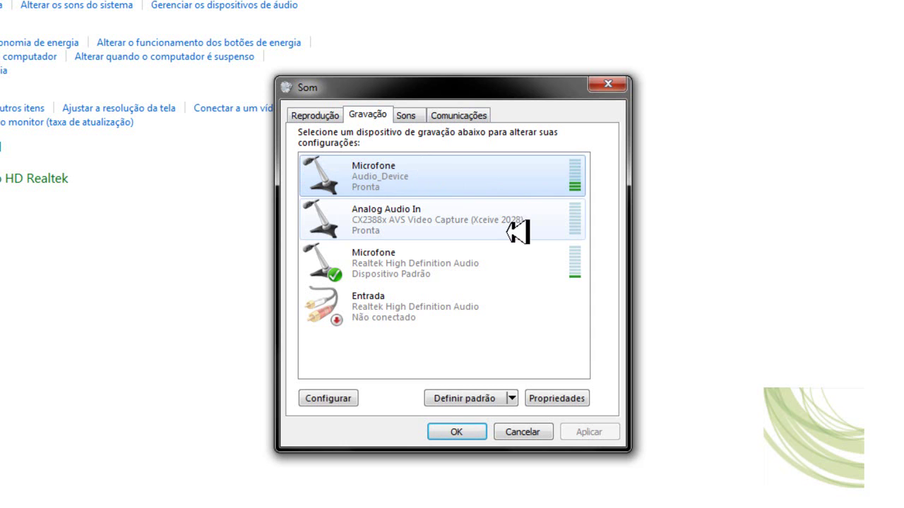
{"action": "left_click", "coordinate": [418, 252]}
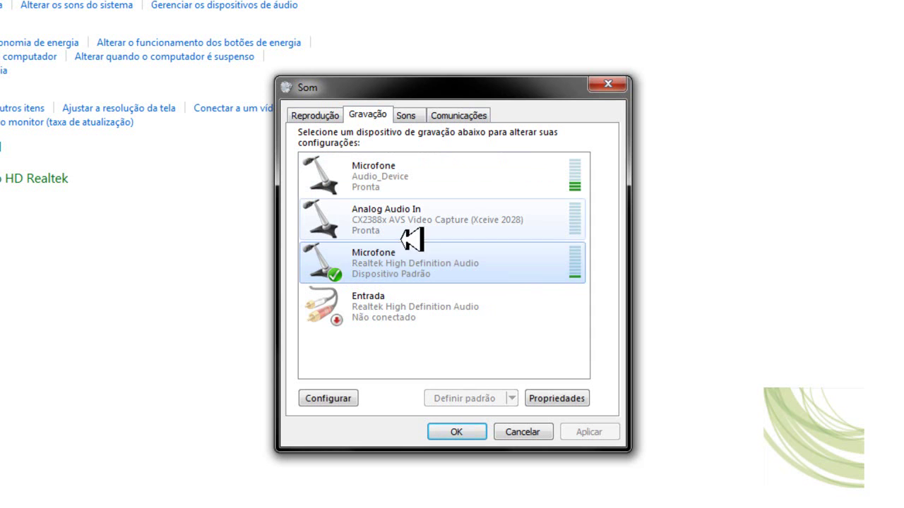
Make the Audio_Device microphone the default recording device, and switch the default back to the Realtek High Definition Audio microphone
{"action": "left_click", "coordinate": [387, 171]}
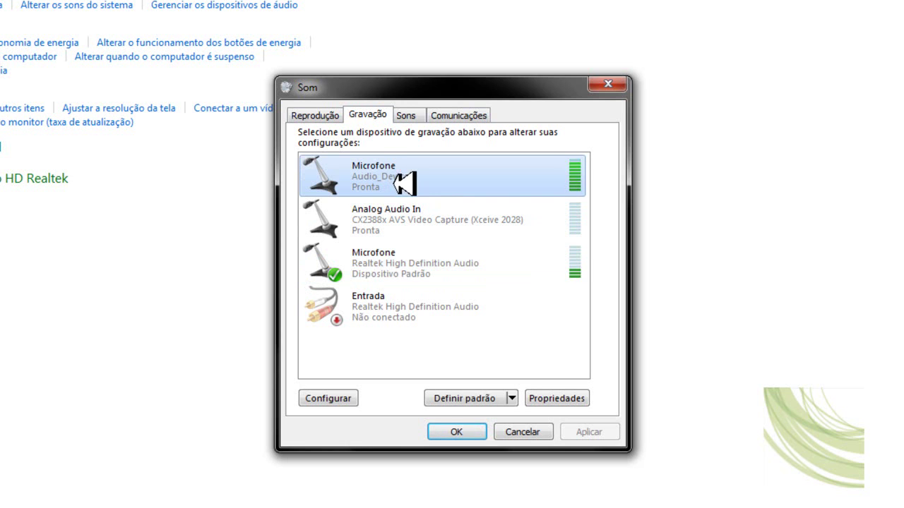
{"action": "left_click", "coordinate": [478, 398]}
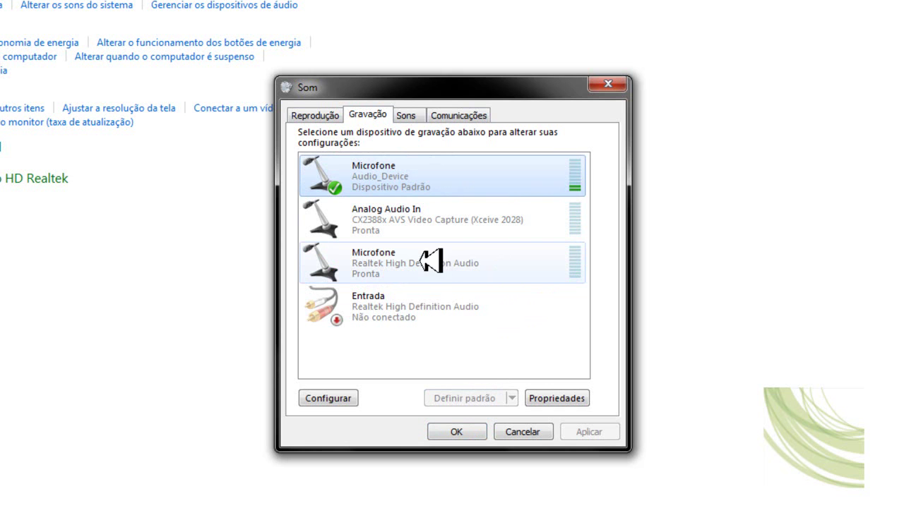
{"action": "left_click", "coordinate": [390, 265]}
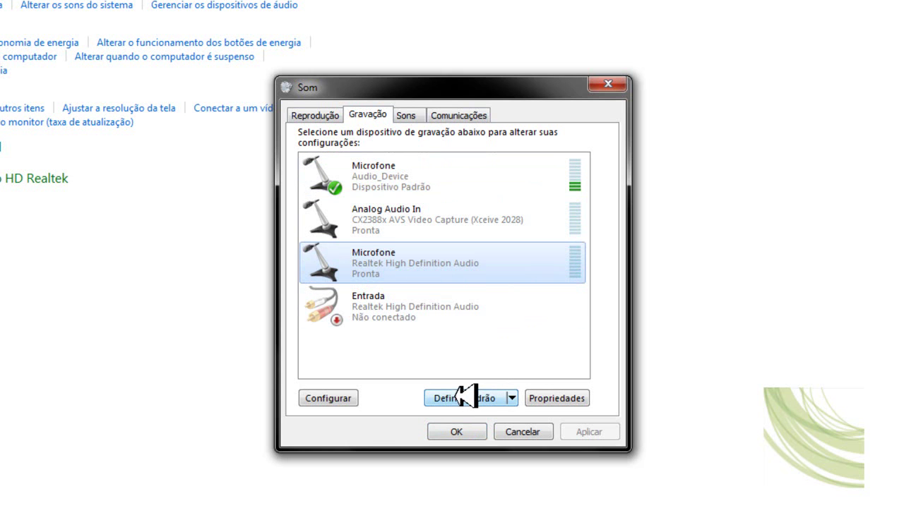
{"action": "left_click", "coordinate": [465, 397]}
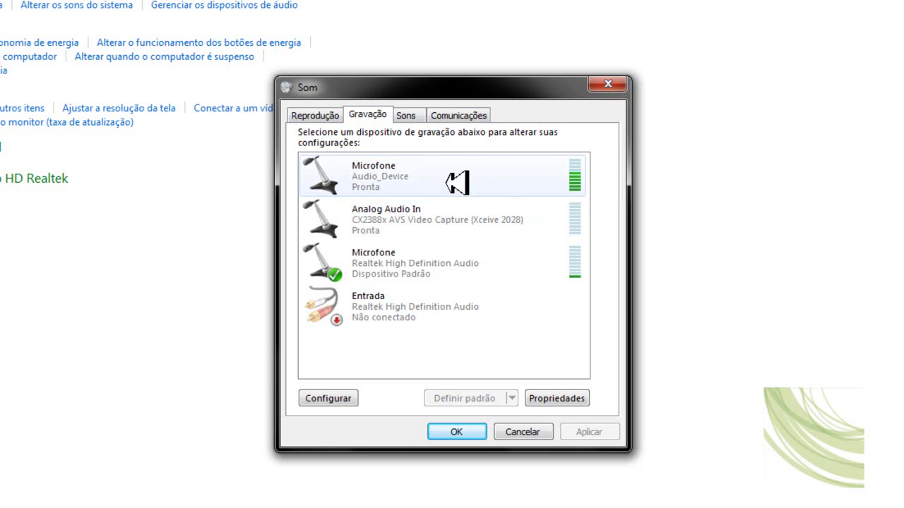
Examine the Audio_Device microphone's listening, level and advanced properties, try its level slider, and close them without saving
{"action": "left_click", "coordinate": [398, 177]}
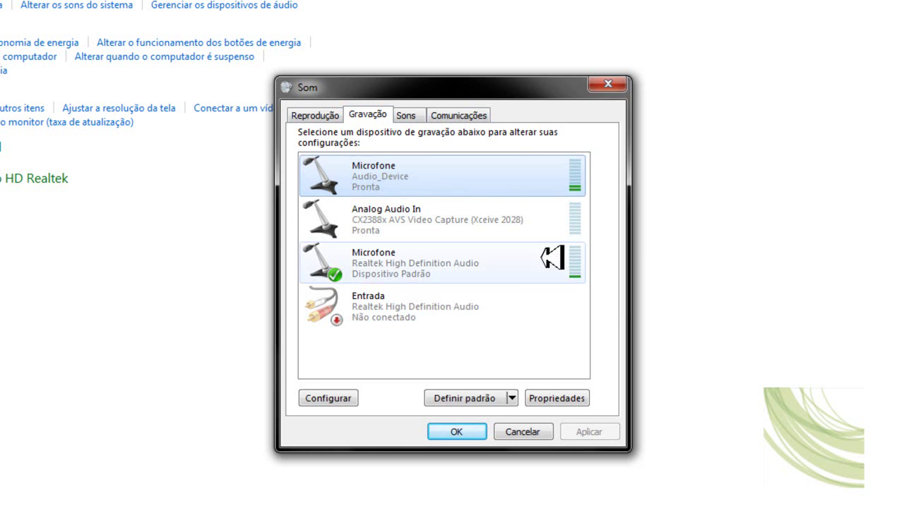
{"action": "left_click", "coordinate": [565, 399]}
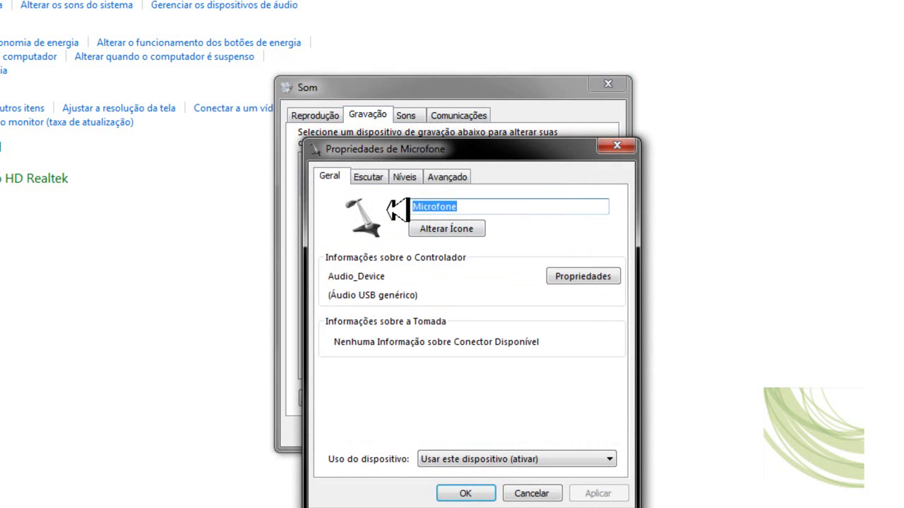
{"action": "left_click", "coordinate": [376, 180]}
{"action": "left_click", "coordinate": [411, 177]}
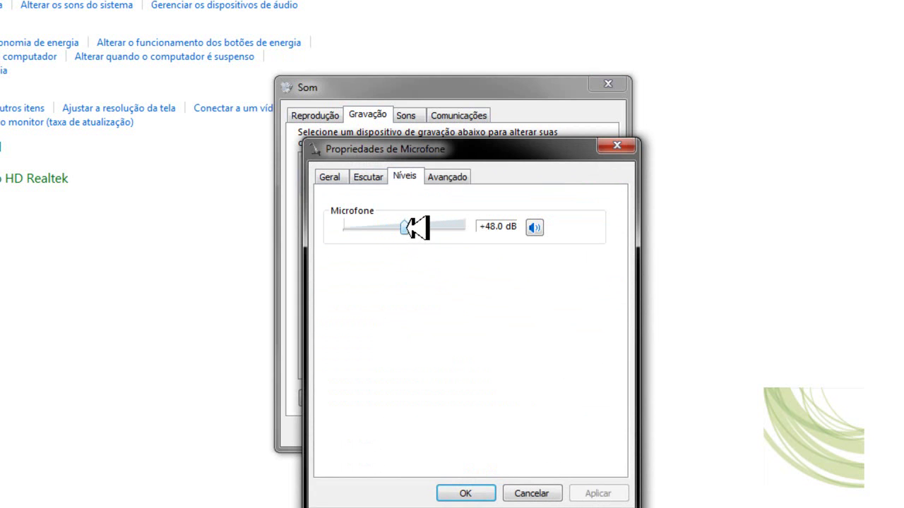
{"action": "left_click_drag", "start_coordinate": [422, 227], "coordinate": [390, 239]}
{"action": "left_click_drag", "start_coordinate": [446, 238], "coordinate": [311, 251]}
{"action": "left_click", "coordinate": [459, 175]}
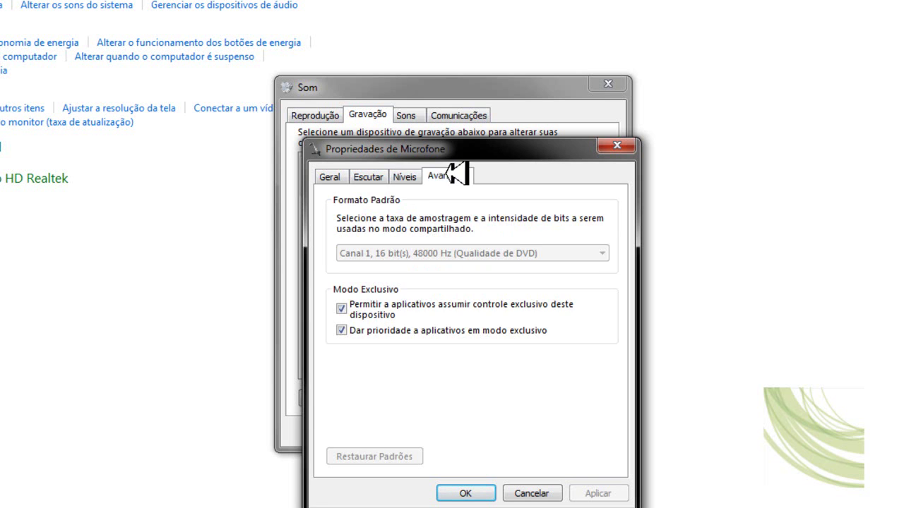
{"action": "left_click", "coordinate": [416, 176]}
{"action": "left_click", "coordinate": [332, 176]}
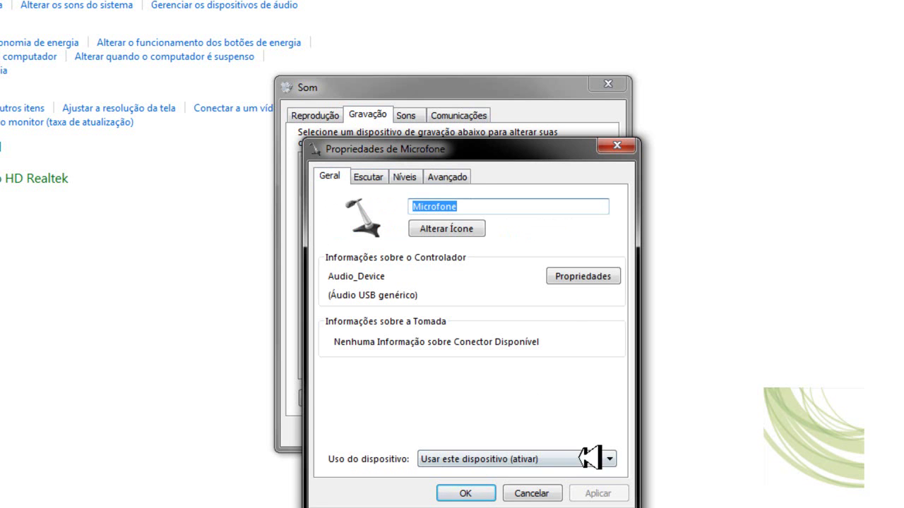
{"action": "left_click", "coordinate": [530, 492]}
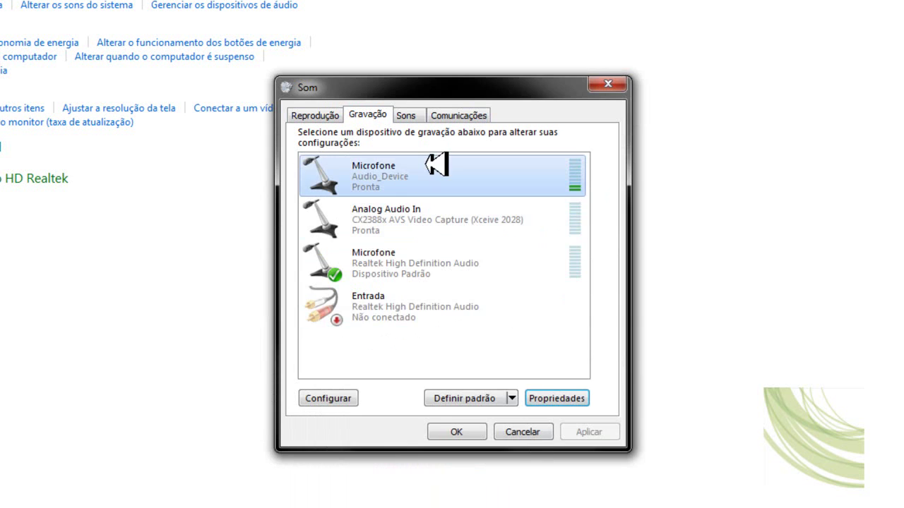
Open the Realtek High Definition Audio microphone's properties and set its level to 99, with the sensitivity boost at 0.0 dB
{"action": "left_click", "coordinate": [408, 260]}
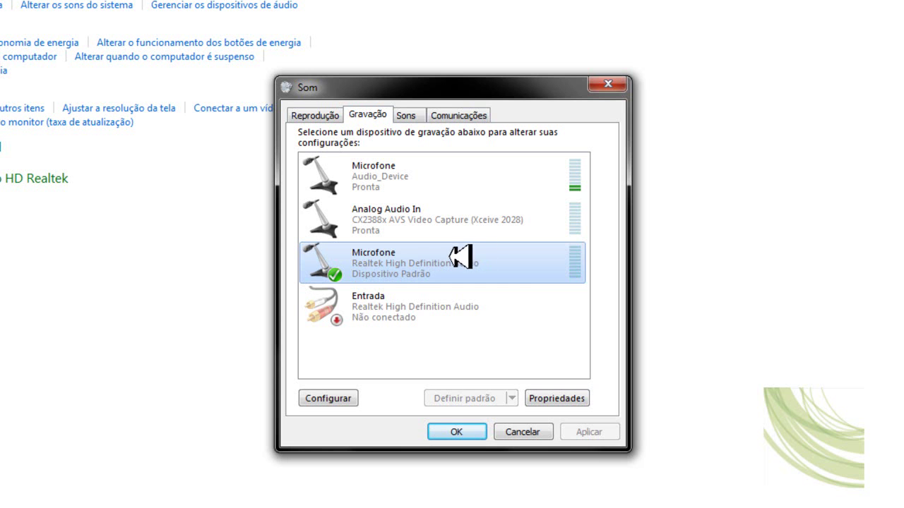
{"action": "left_click", "coordinate": [569, 398]}
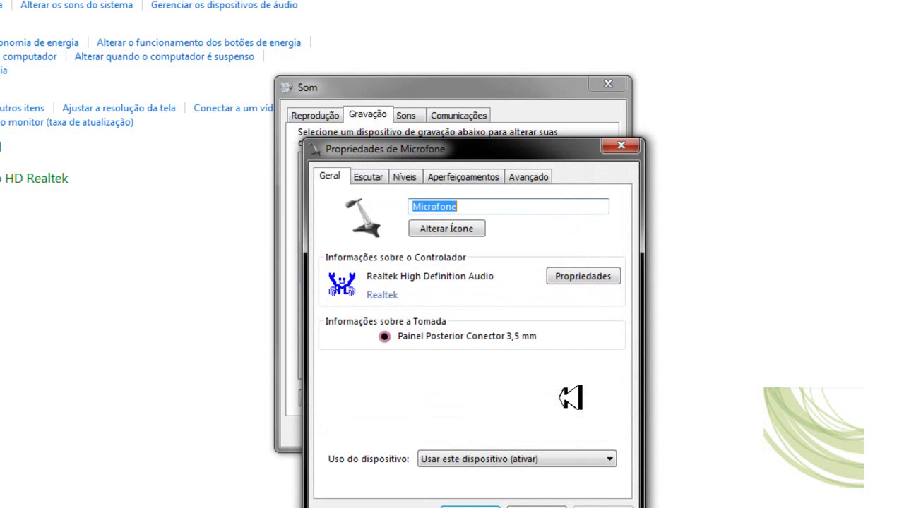
{"action": "left_click", "coordinate": [373, 177]}
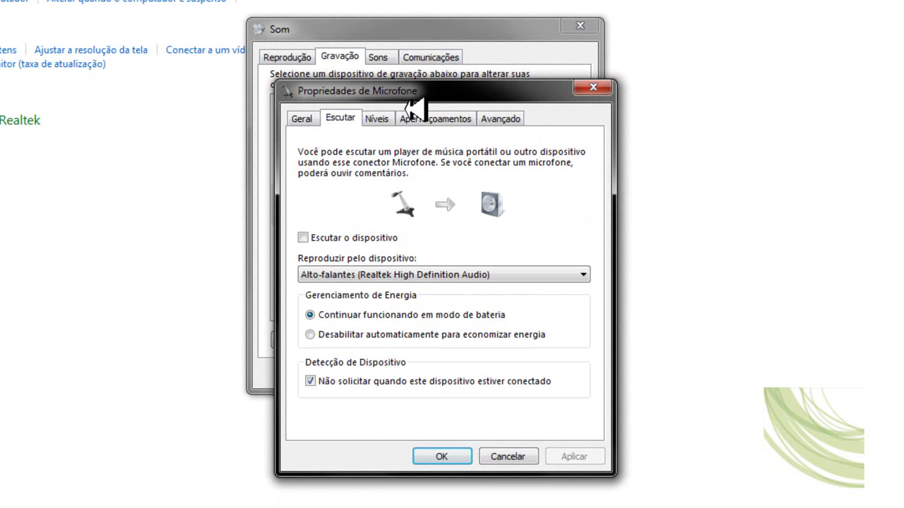
{"action": "left_click", "coordinate": [376, 119]}
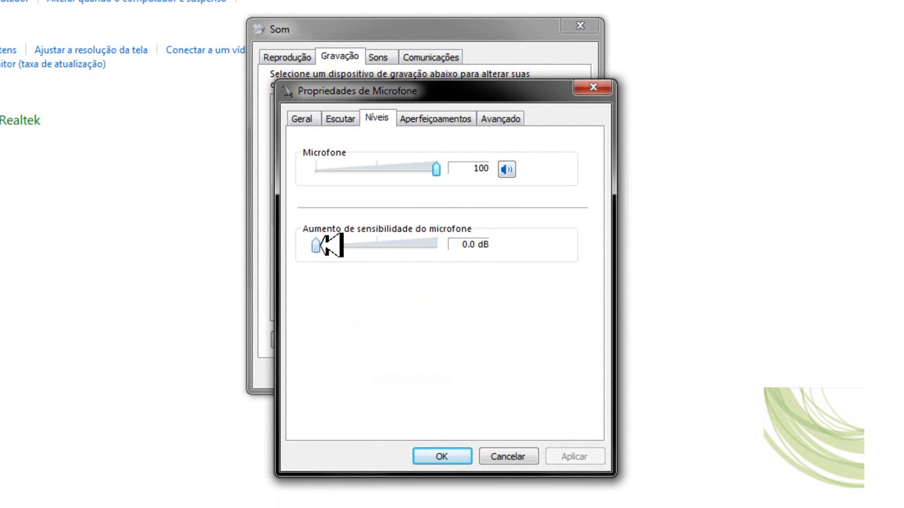
{"action": "left_click_drag", "start_coordinate": [325, 245], "coordinate": [302, 249]}
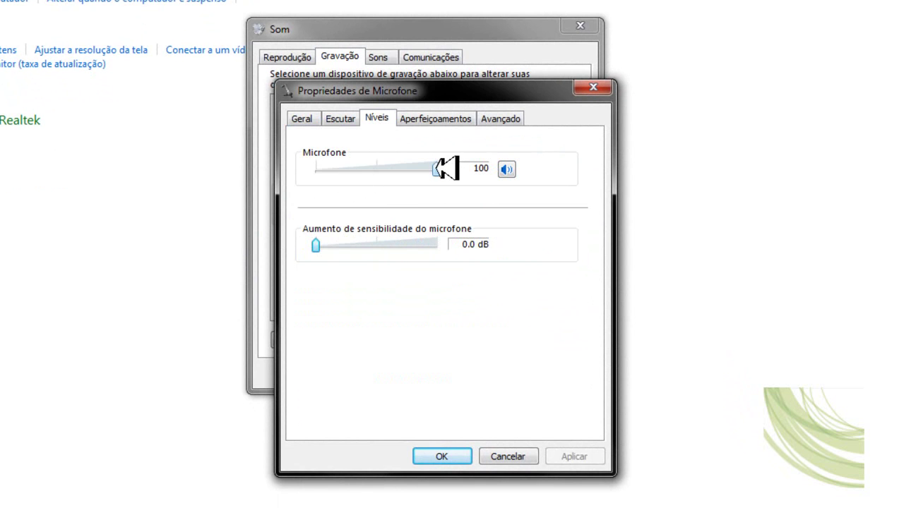
{"action": "mouse_move", "coordinate": [439, 164]}
{"action": "left_mouse_down"}
{"action": "mouse_move", "coordinate": [405, 157]}
{"action": "mouse_move", "coordinate": [428, 161]}
{"action": "left_mouse_up"}
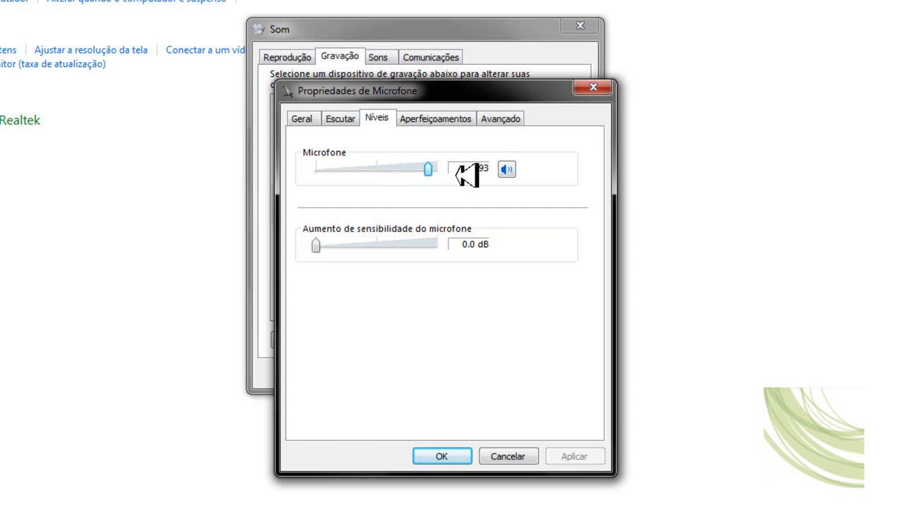
{"action": "left_click_drag", "start_coordinate": [433, 170], "coordinate": [443, 170]}
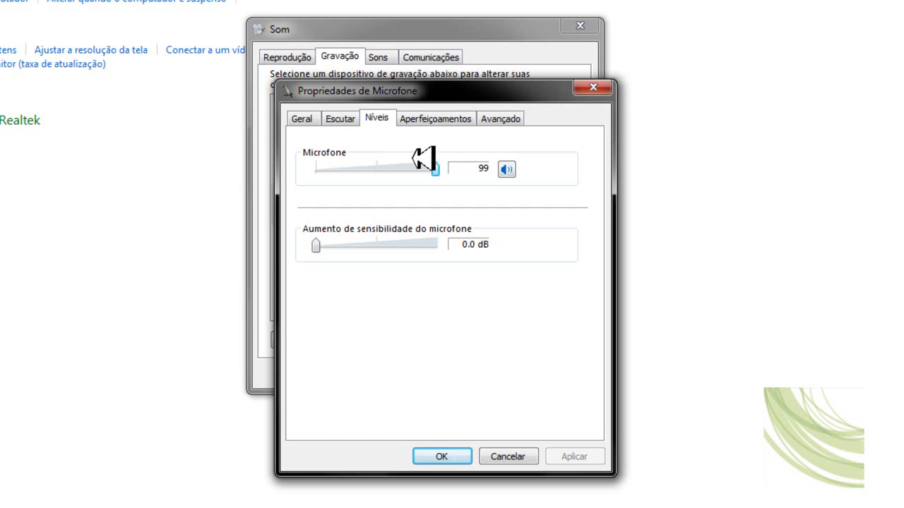
Try the acoustic echo cancellation effect, switch it back off, and inspect the noise suppression and Desvio de compensação CC effects
{"action": "left_click", "coordinate": [445, 120]}
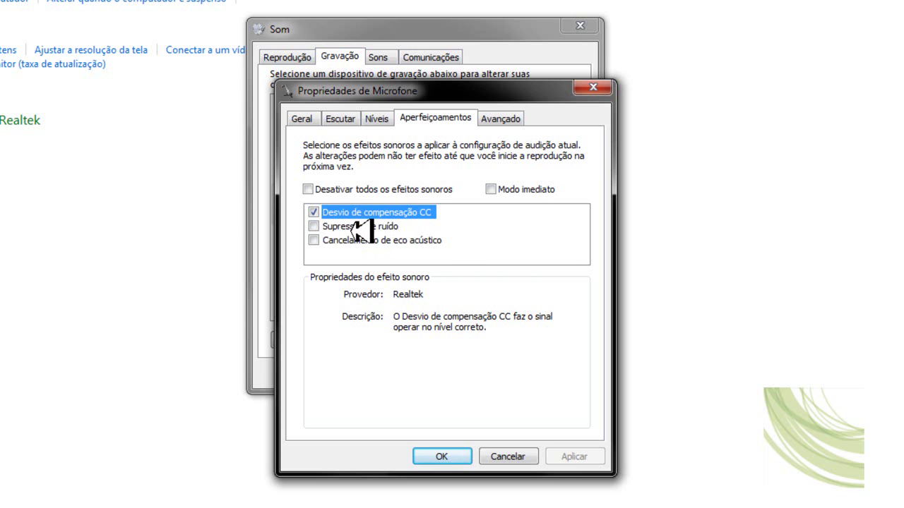
{"action": "left_click", "coordinate": [315, 226]}
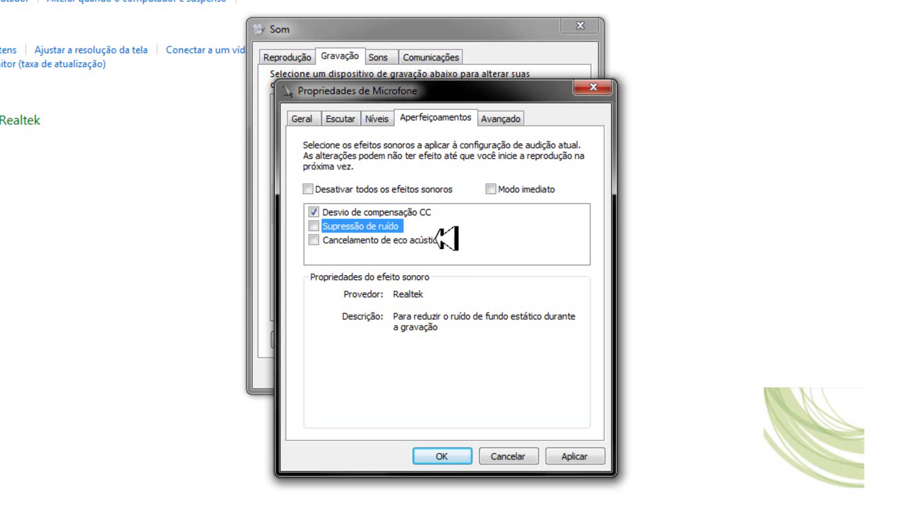
{"action": "left_click", "coordinate": [314, 240]}
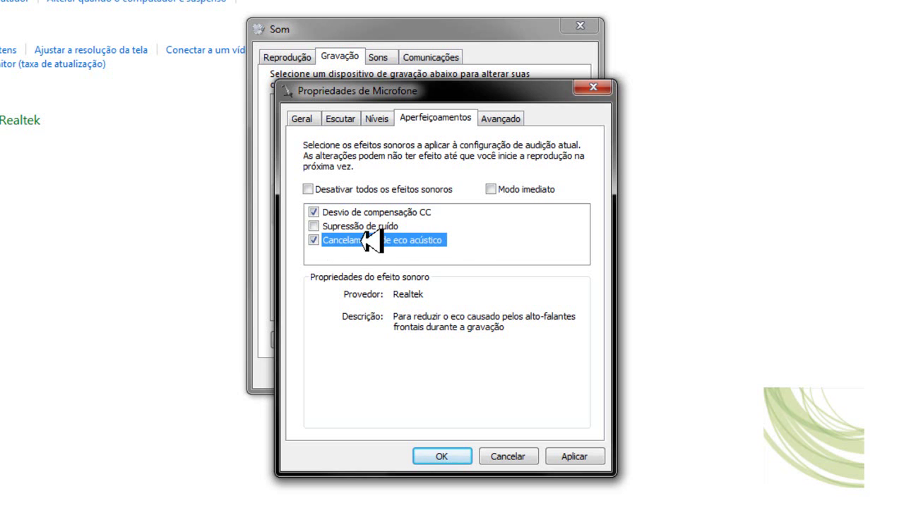
{"action": "left_click", "coordinate": [315, 241]}
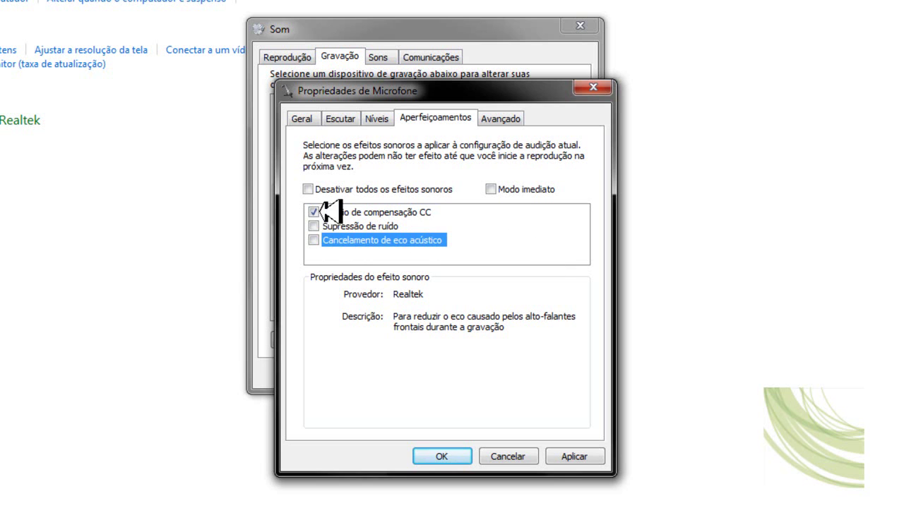
{"action": "left_click", "coordinate": [368, 212]}
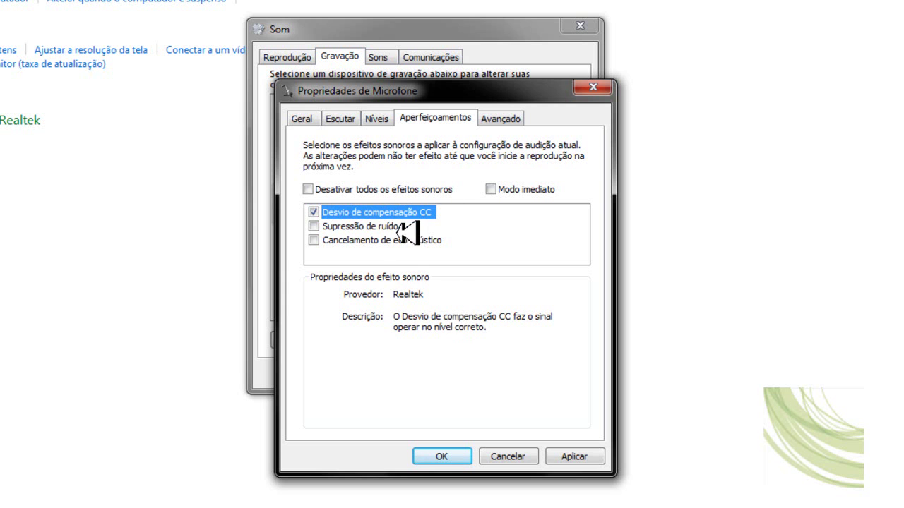
Examine the sample rate and bit depth choices for the microphone's default format, and review its enhancement and level settings
{"action": "left_click", "coordinate": [501, 118]}
{"action": "left_click", "coordinate": [575, 195]}
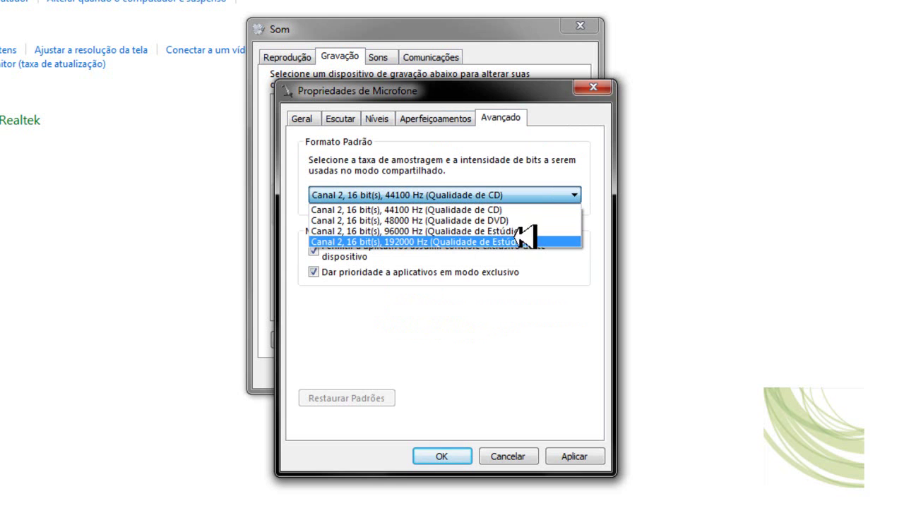
{"action": "left_click", "coordinate": [529, 173]}
{"action": "left_click", "coordinate": [530, 196]}
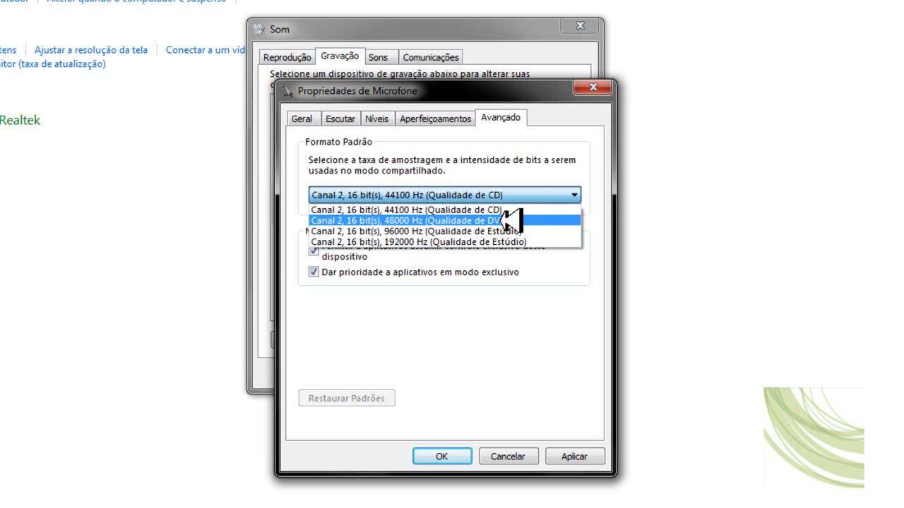
{"action": "left_click", "coordinate": [543, 173]}
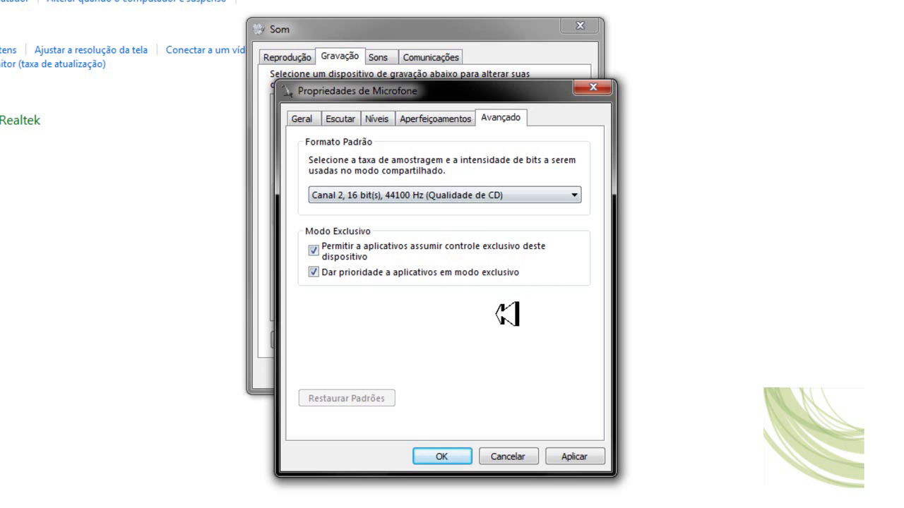
{"action": "left_click", "coordinate": [436, 116]}
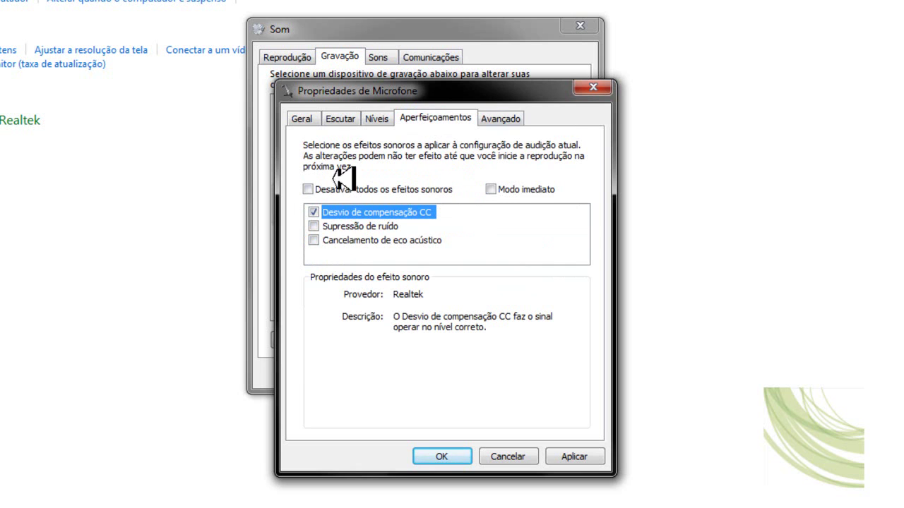
{"action": "left_click", "coordinate": [379, 116]}
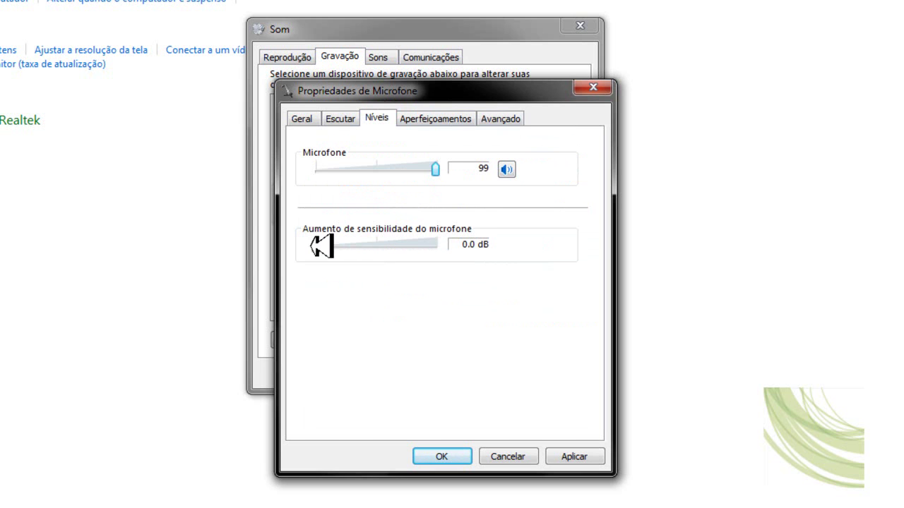
Enable listening to the microphone through Alto-falantes (Realtek High Definition Audio) and apply the change
{"action": "left_click", "coordinate": [339, 118]}
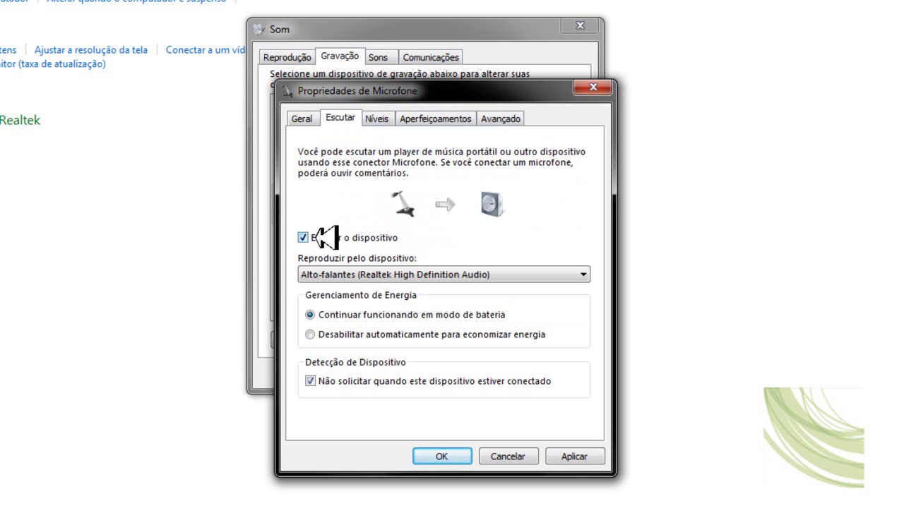
{"action": "left_click", "coordinate": [413, 274]}
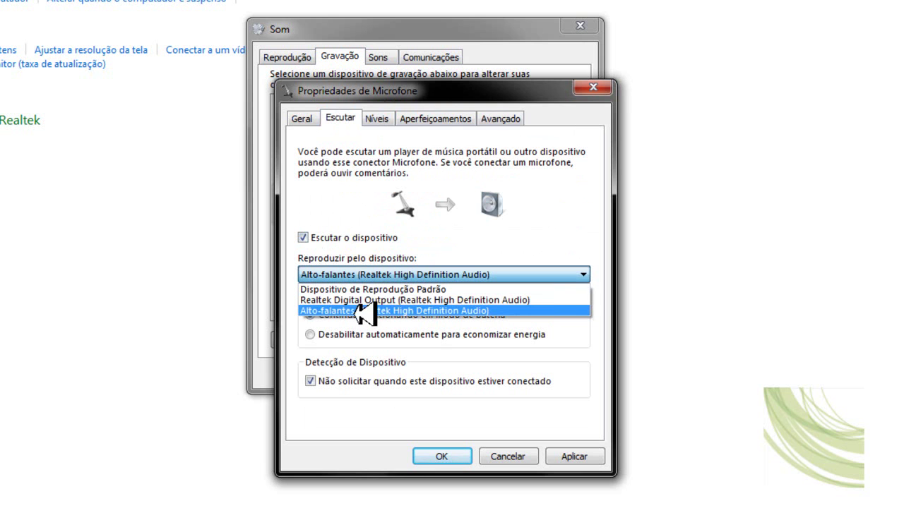
{"action": "left_click", "coordinate": [426, 311]}
{"action": "left_click", "coordinate": [435, 274]}
{"action": "left_click", "coordinate": [486, 272]}
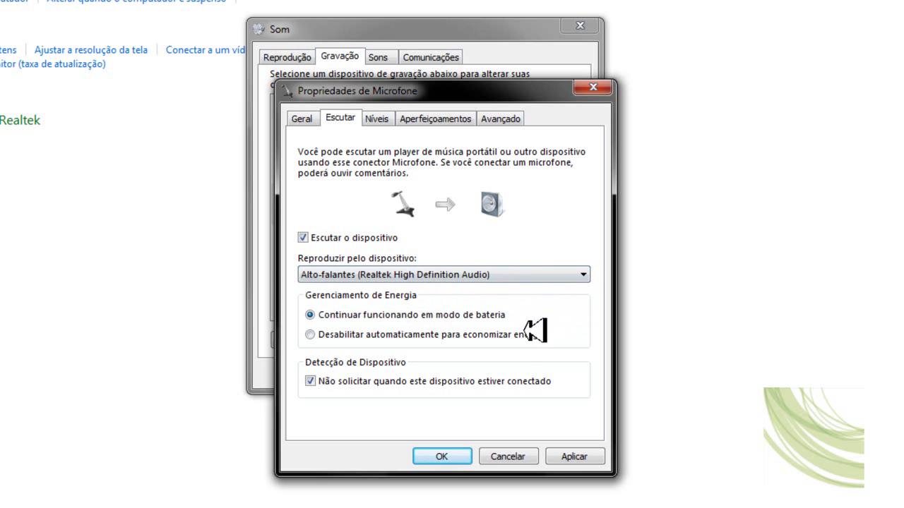
{"action": "left_click", "coordinate": [586, 456]}
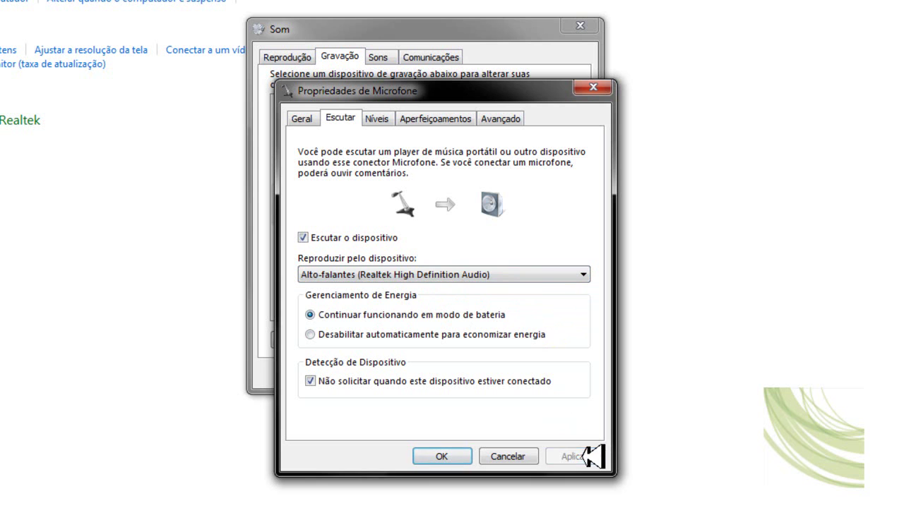
Turn off listening to the microphone and apply the change
{"action": "left_click", "coordinate": [507, 274]}
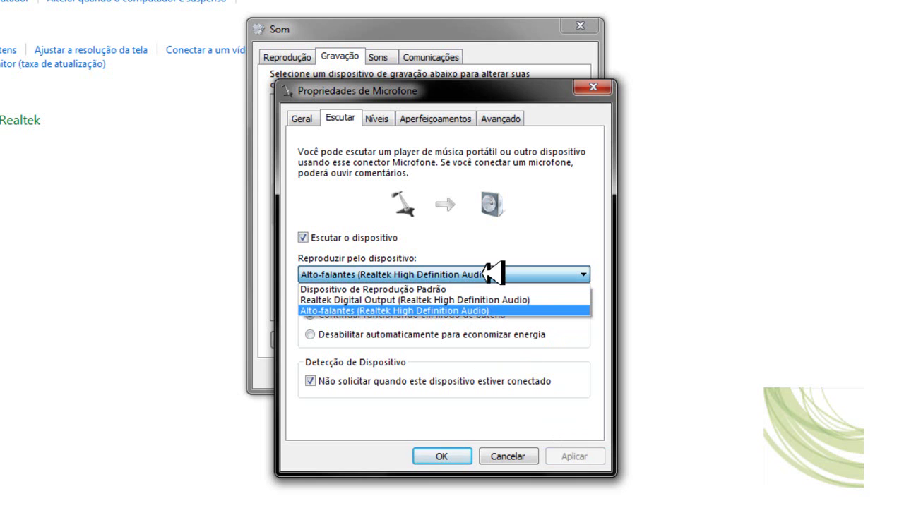
{"action": "left_click", "coordinate": [317, 233]}
{"action": "left_click", "coordinate": [314, 236]}
{"action": "left_click", "coordinate": [575, 456]}
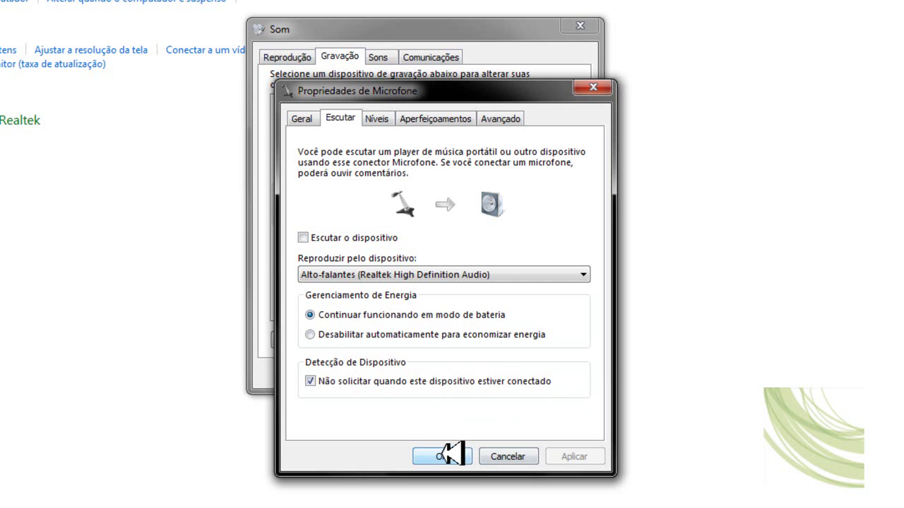
Save the Realtek microphone's properties and confirm the Sound settings
{"action": "left_click", "coordinate": [309, 118]}
{"action": "left_click", "coordinate": [462, 456]}
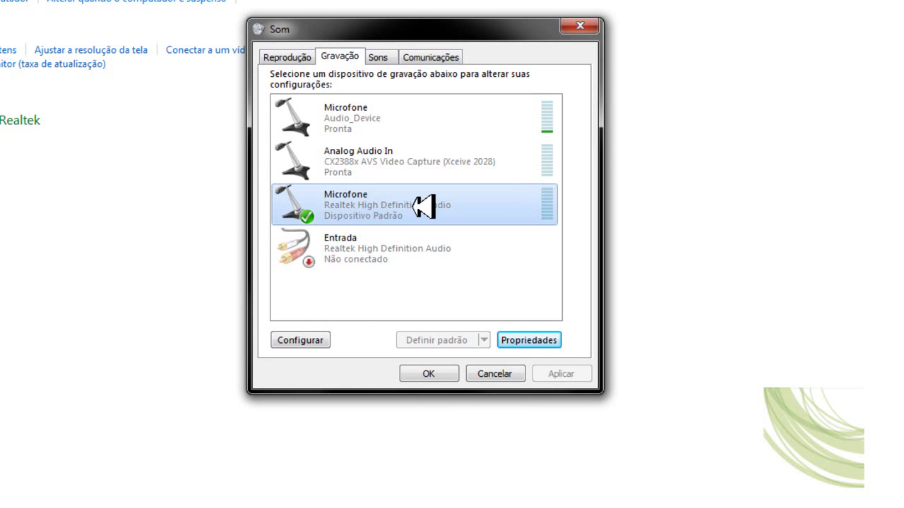
{"action": "left_click", "coordinate": [447, 373]}
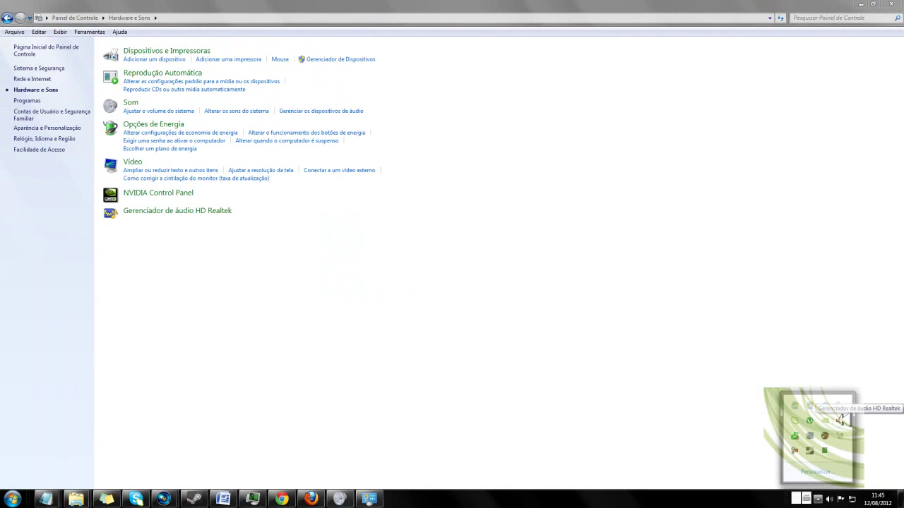
Open the Realtek HD audio manager and examine the speakers' sound effect, room correction and default format settings, plus the digital output
{"action": "double_click", "coordinate": [841, 420]}
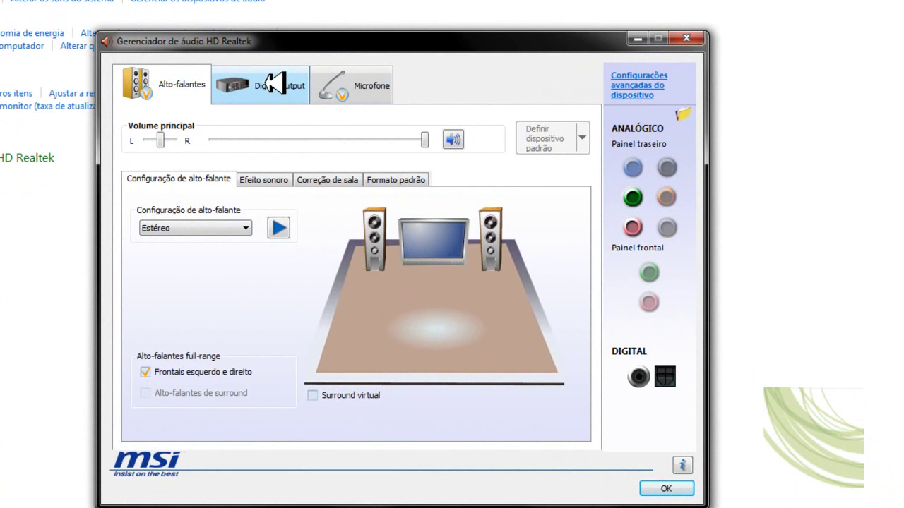
{"action": "left_click", "coordinate": [276, 178]}
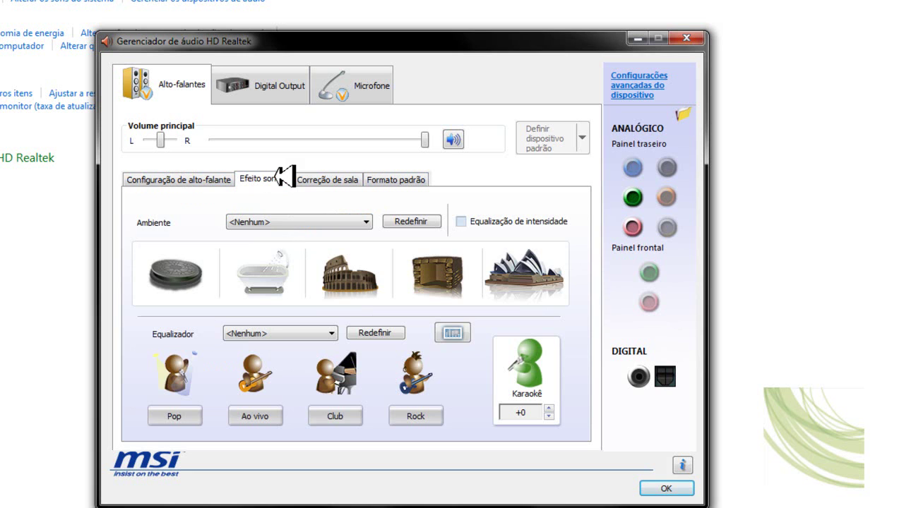
{"action": "left_click", "coordinate": [342, 179]}
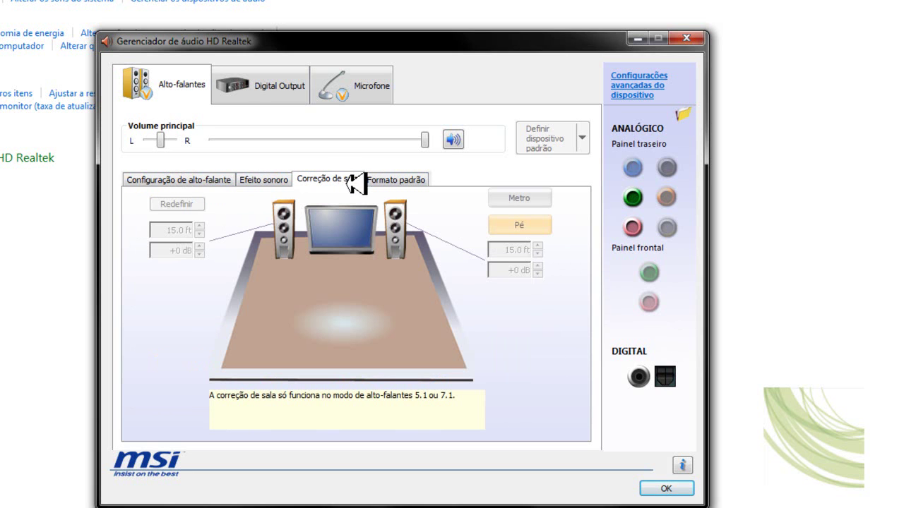
{"action": "left_click", "coordinate": [413, 180]}
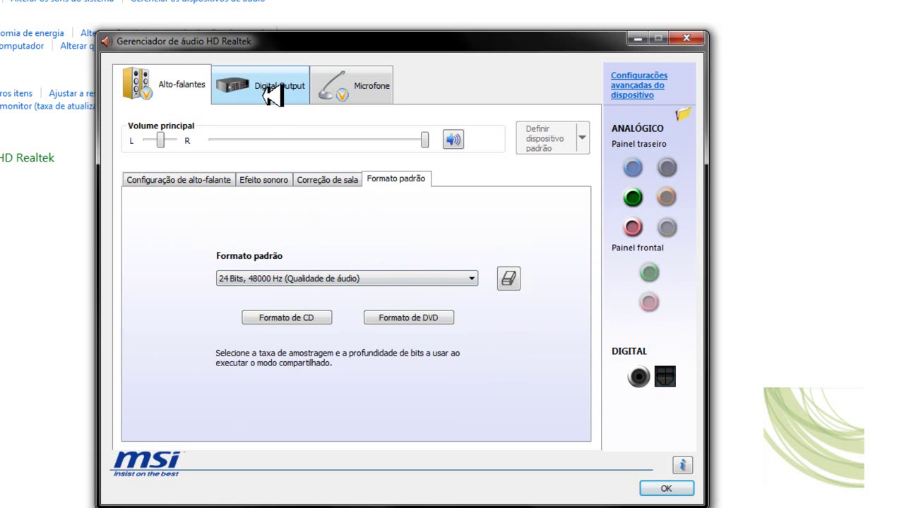
{"action": "left_click", "coordinate": [265, 84]}
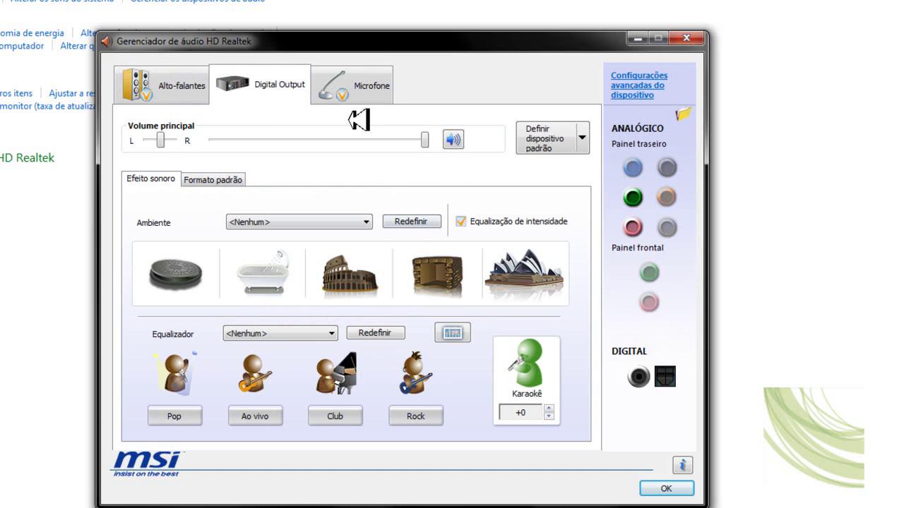
Examine the Realtek manager's microphone recording and playback volume controls, and inspect the microphone boost setting before closing it
{"action": "left_click", "coordinate": [368, 81]}
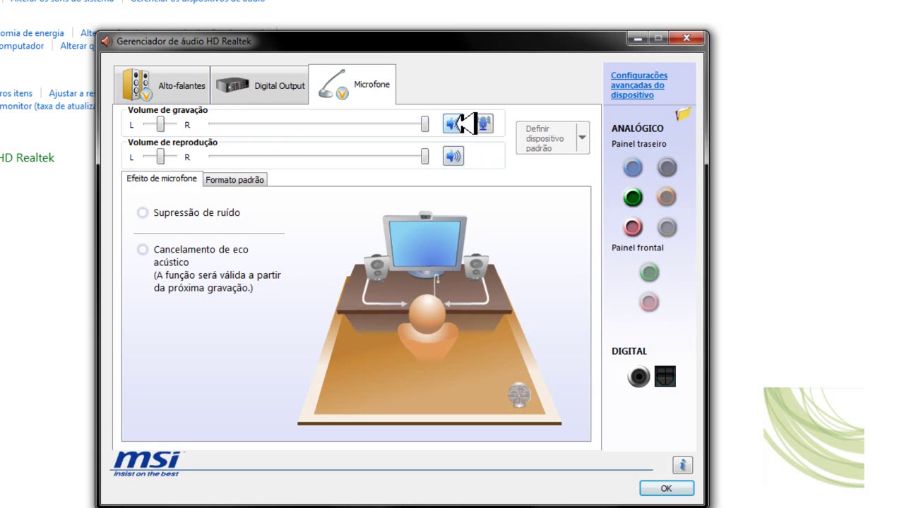
{"action": "left_click", "coordinate": [458, 124]}
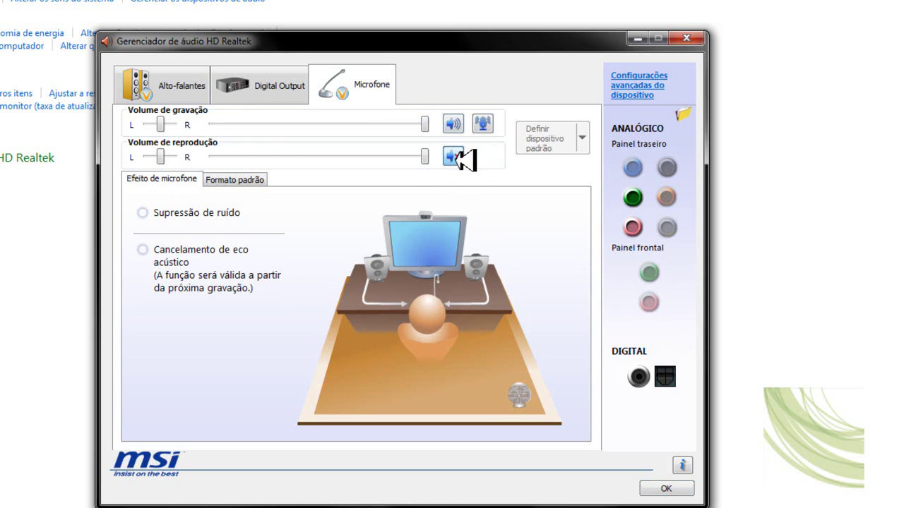
{"action": "left_click", "coordinate": [458, 157]}
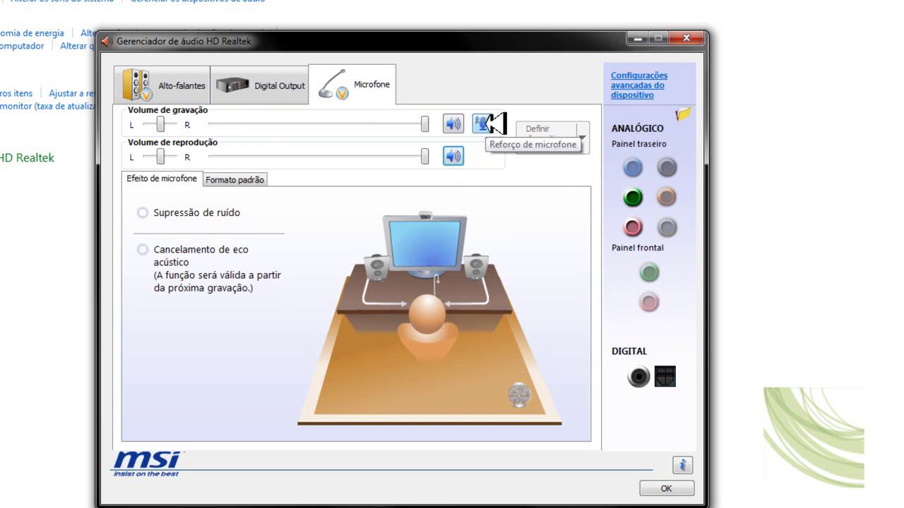
{"action": "left_click", "coordinate": [482, 125]}
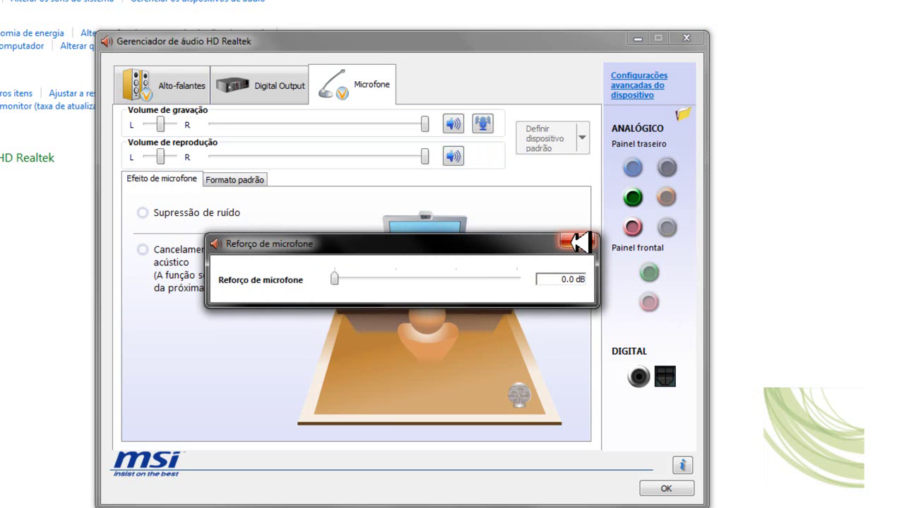
{"action": "left_click", "coordinate": [579, 242]}
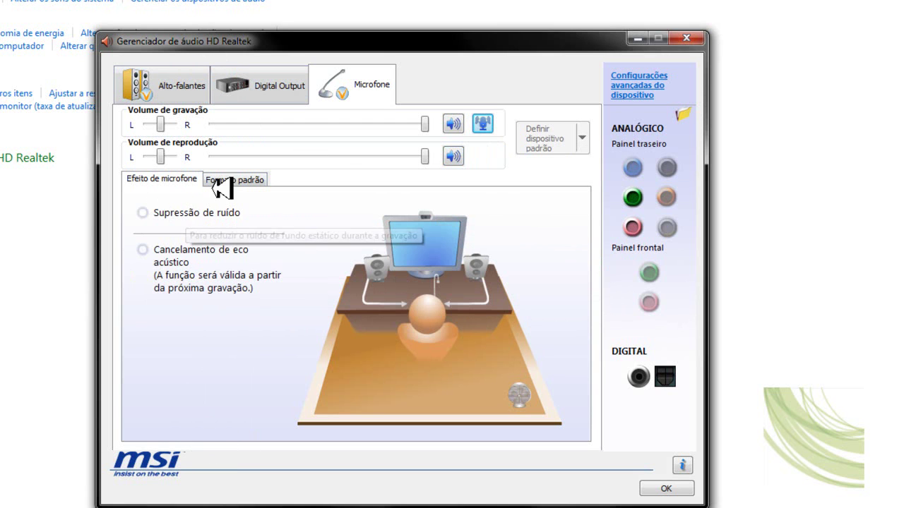
Examine the microphone's default format and effect settings in the Realtek manager, then close the manager
{"action": "left_click", "coordinate": [252, 178]}
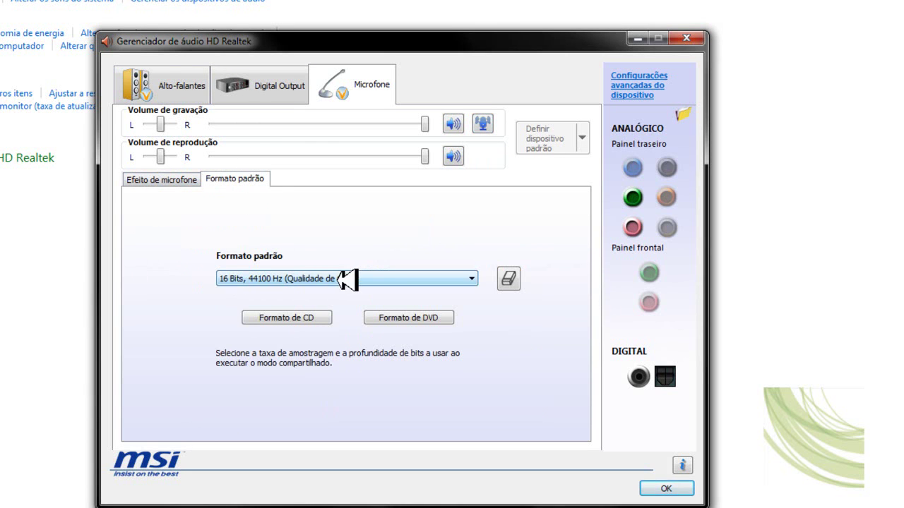
{"action": "left_click", "coordinate": [164, 182]}
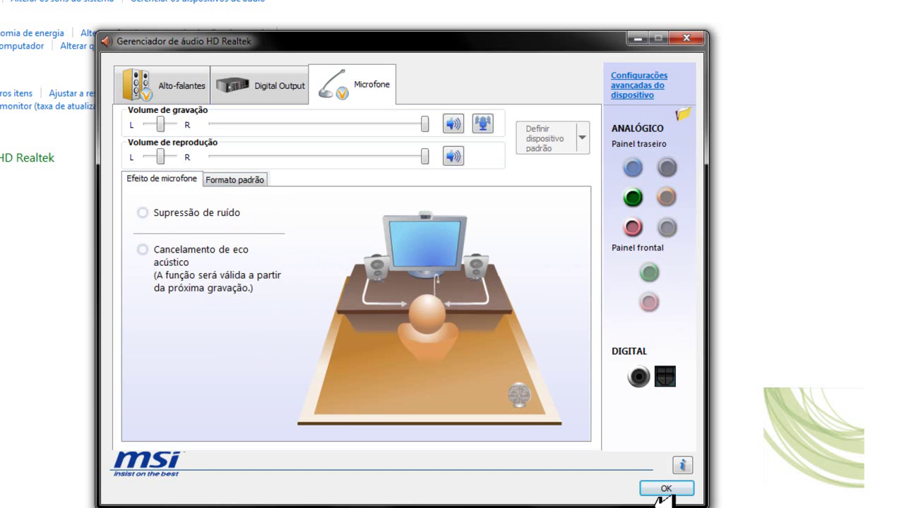
{"action": "left_click", "coordinate": [667, 487]}
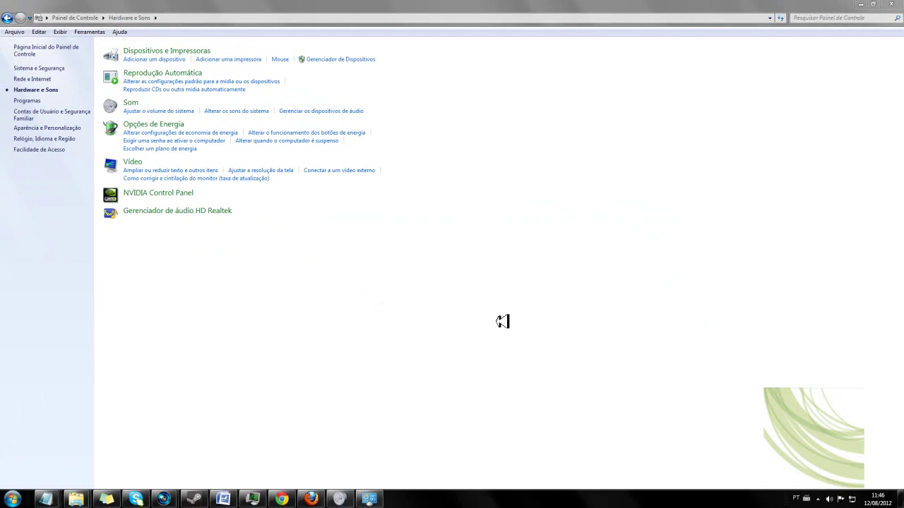
Open the Windows volume mixer and examine the volume levels of the speakers and the listed applications
{"action": "left_click", "coordinate": [821, 499]}
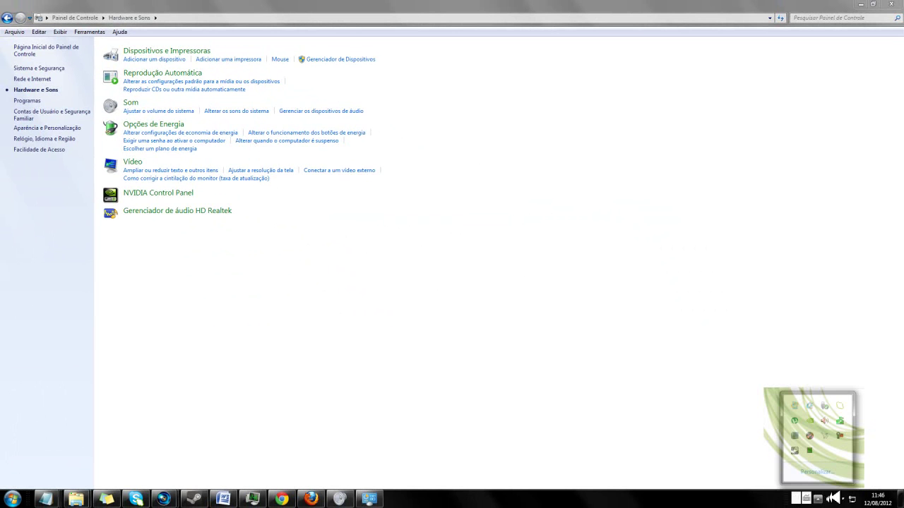
{"action": "left_click", "coordinate": [833, 500]}
{"action": "left_click_drag", "start_coordinate": [766, 470], "coordinate": [750, 456]}
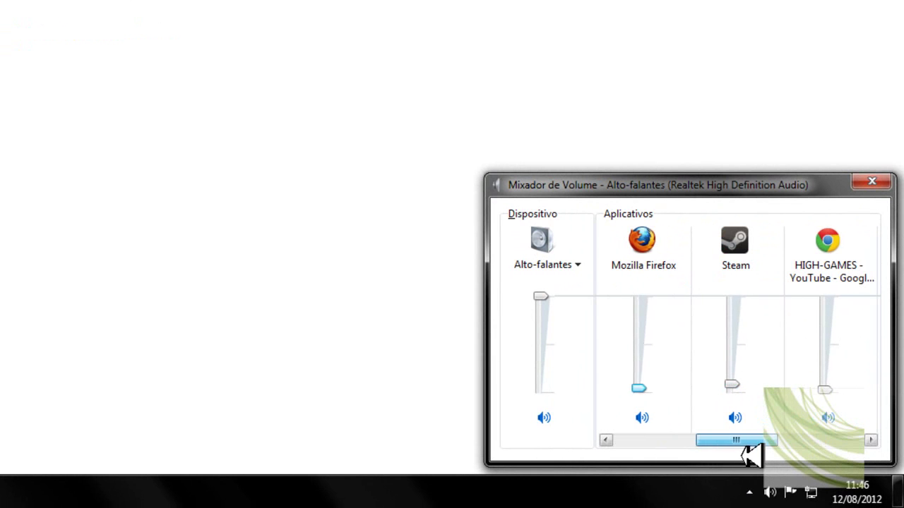
{"action": "left_click", "coordinate": [541, 295]}
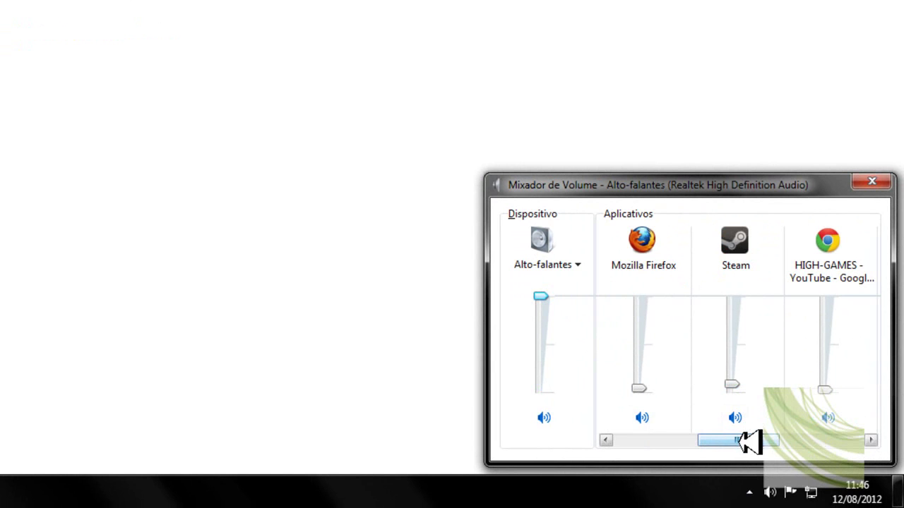
{"action": "left_click_drag", "start_coordinate": [750, 438], "coordinate": [837, 464]}
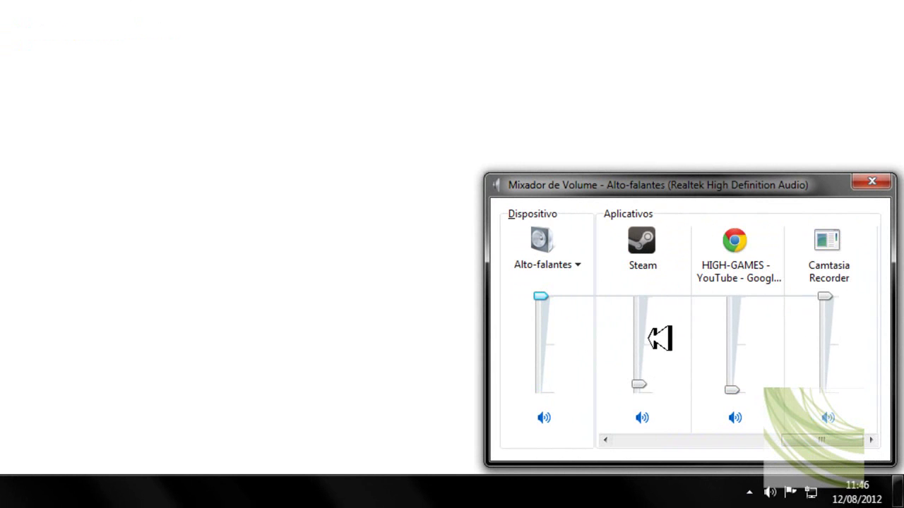
Raise Steam's volume to 100 in the mixer, then lower it to about 14
{"action": "left_click", "coordinate": [638, 384]}
{"action": "left_click_drag", "start_coordinate": [643, 384], "coordinate": [654, 295]}
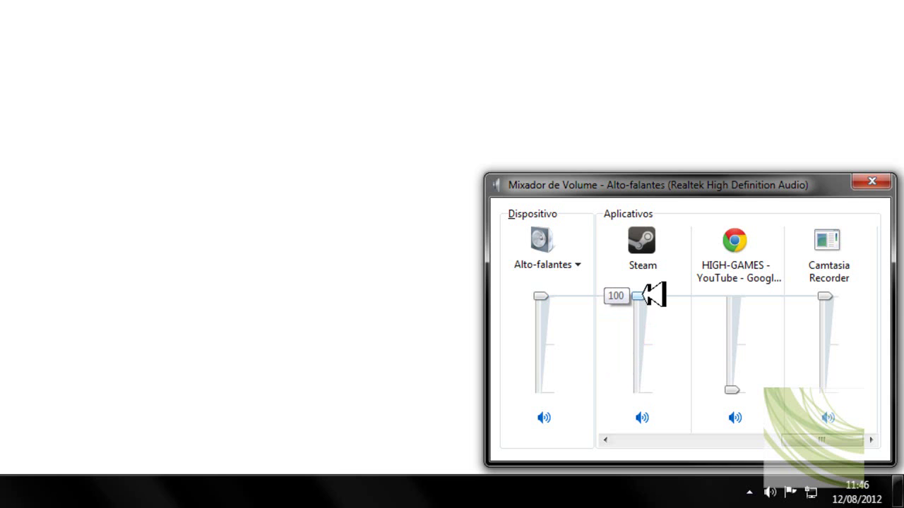
{"action": "left_click_drag", "start_coordinate": [654, 295], "coordinate": [655, 378]}
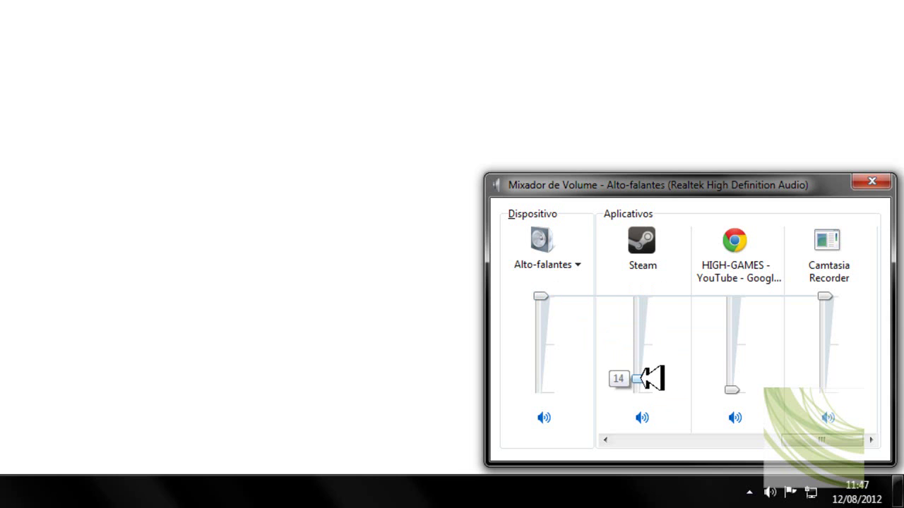
{"action": "left_click_drag", "start_coordinate": [641, 378], "coordinate": [644, 377]}
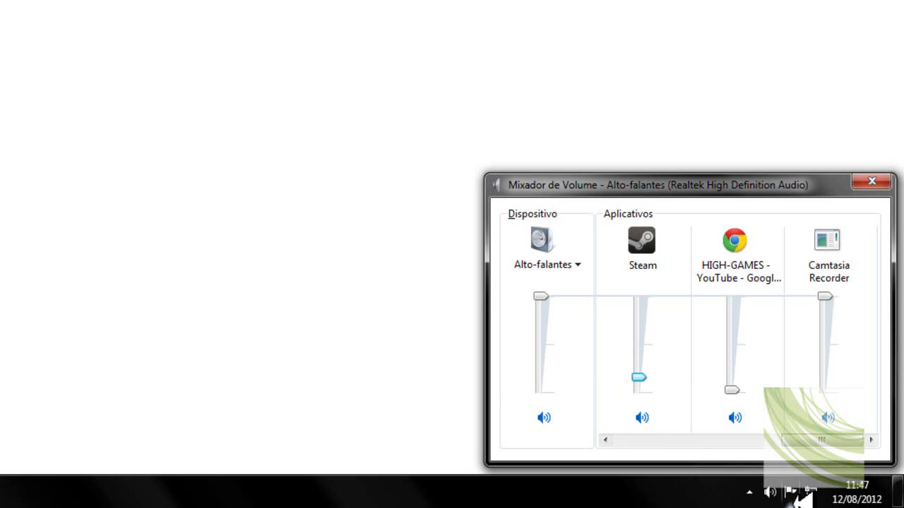
Switch briefly to the Firefox window, return to the volume mixer and close it
{"action": "left_click_drag", "start_coordinate": [843, 441], "coordinate": [888, 448]}
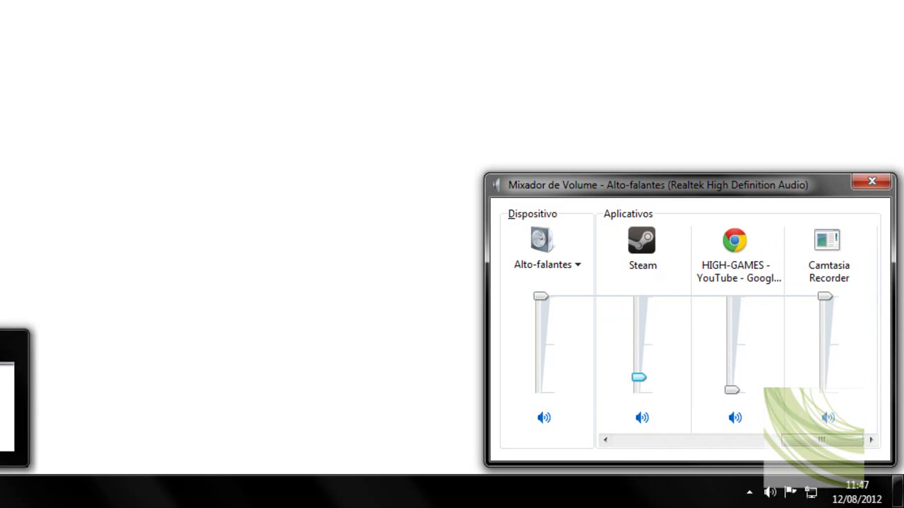
{"action": "left_click", "coordinate": [252, 437]}
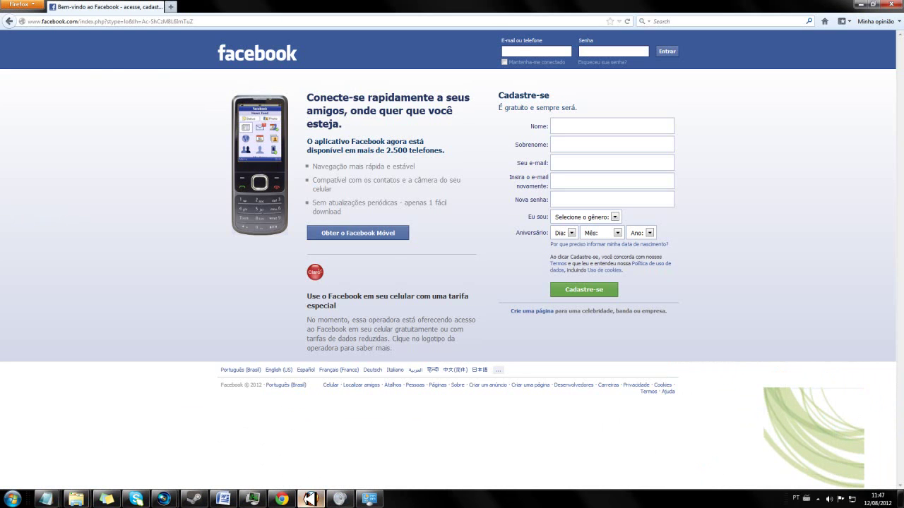
{"action": "key", "text": "alt+Tab"}
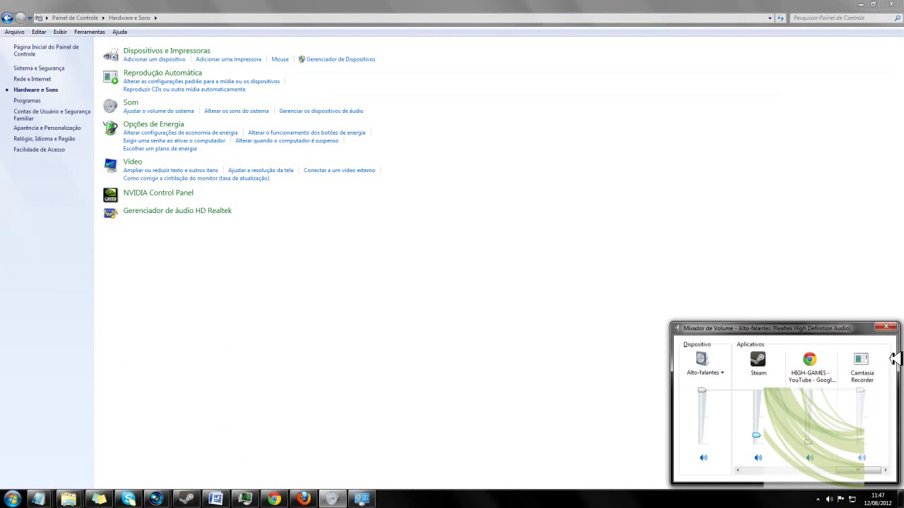
{"action": "left_click", "coordinate": [887, 327]}
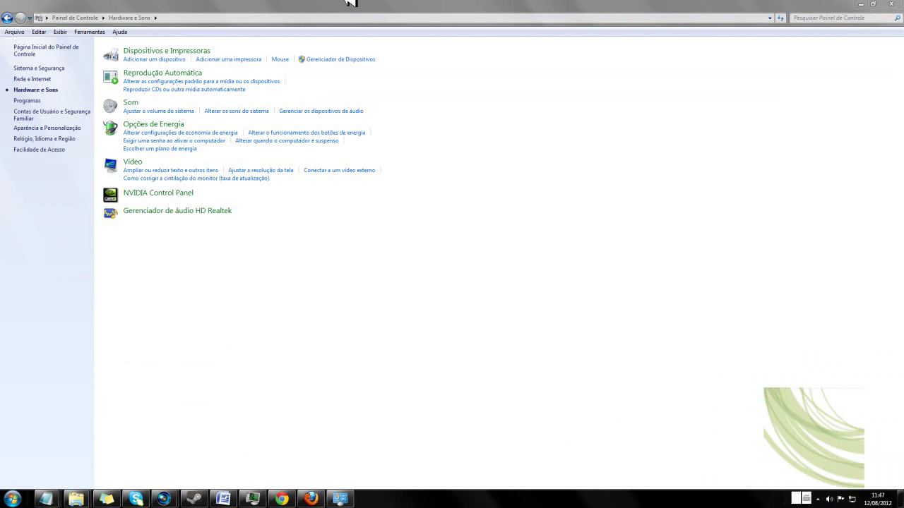
Close the Control Panel and look over the HIGH-GAMES YouTube channel page in Chrome
{"action": "left_click_drag", "start_coordinate": [358, 6], "coordinate": [662, 185]}
{"action": "left_click", "coordinate": [837, 181]}
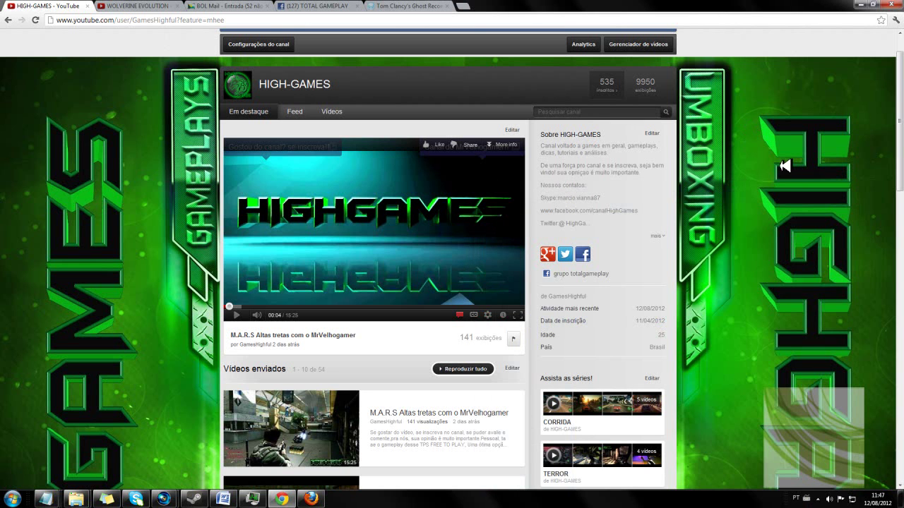
{"action": "scroll", "coordinate": [773, 174], "scroll_direction": "up", "scroll_amount": 1}
{"action": "scroll", "coordinate": [772, 174], "scroll_direction": "down", "scroll_amount": 2}
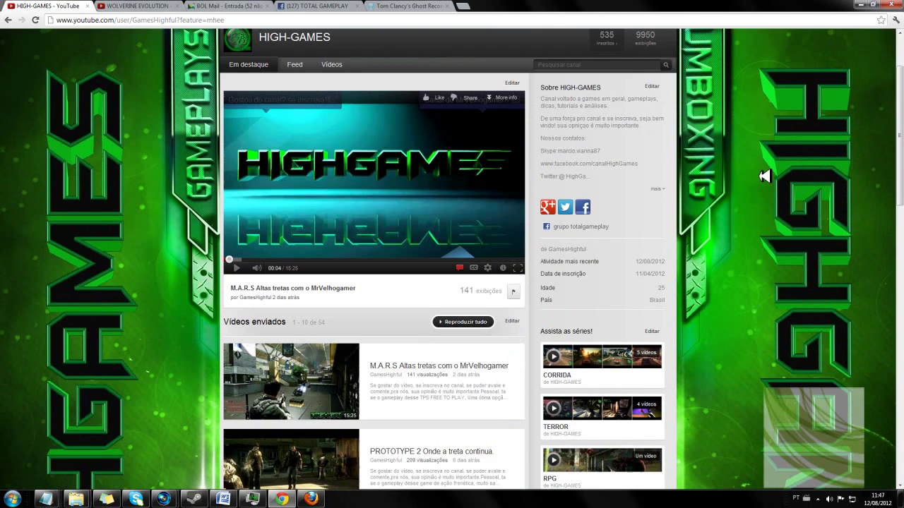
{"action": "scroll", "coordinate": [765, 176], "scroll_direction": "up", "scroll_amount": 1}
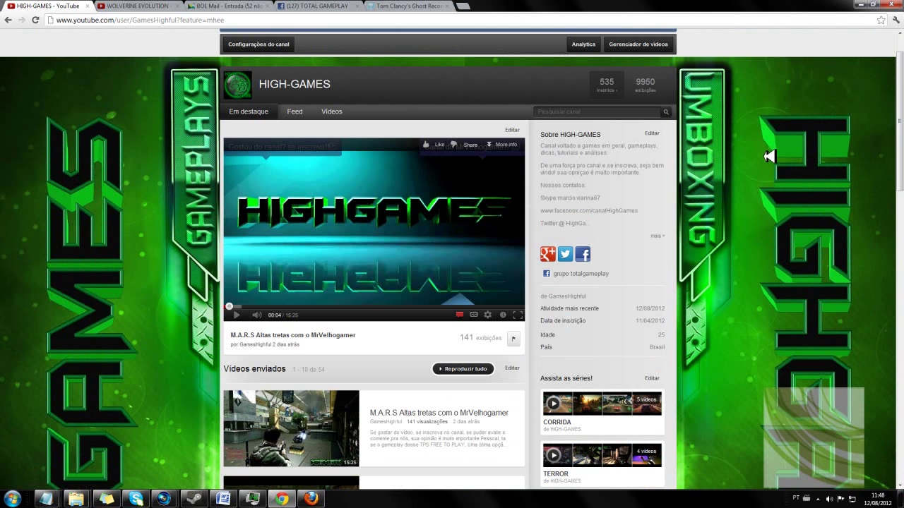
Switch to the TOTAL GAMEPLAY Facebook group and look through its recent posts
{"action": "left_click", "coordinate": [319, 6]}
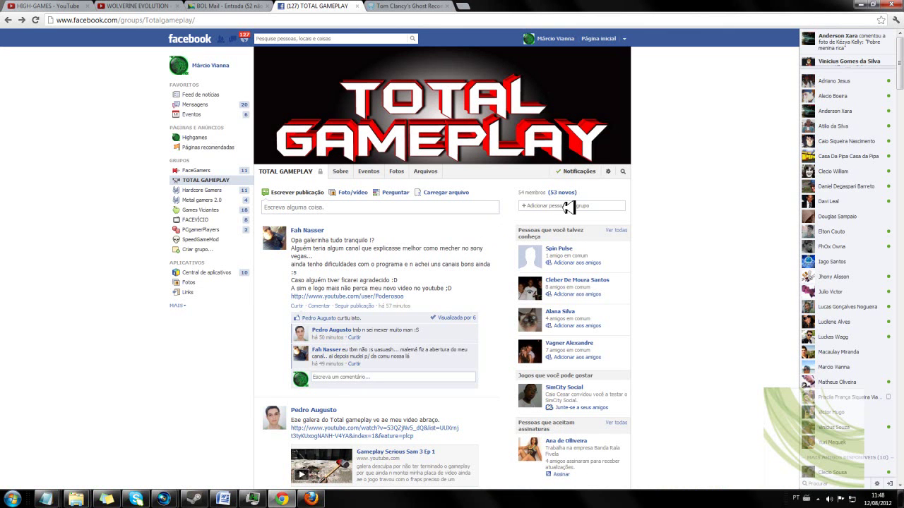
{"action": "scroll", "coordinate": [696, 212], "scroll_direction": "down", "scroll_amount": 4}
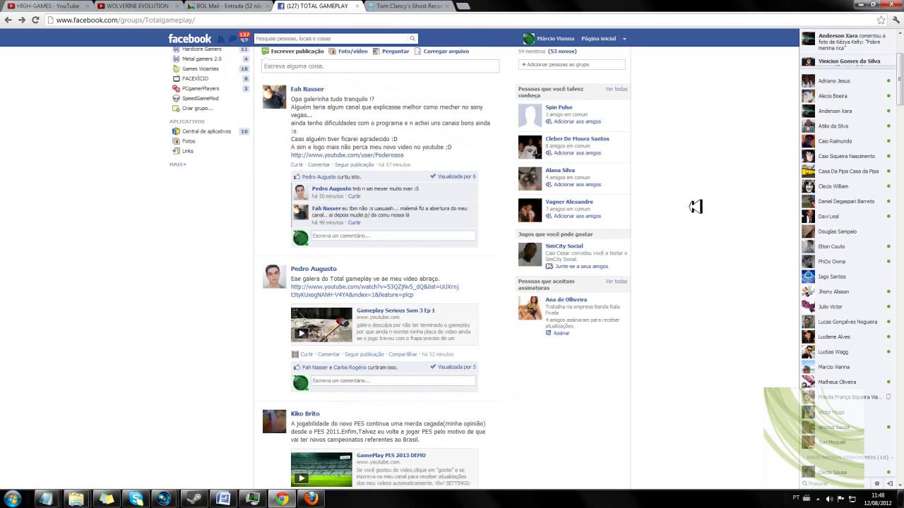
{"action": "scroll", "coordinate": [695, 206], "scroll_direction": "down", "scroll_amount": 2}
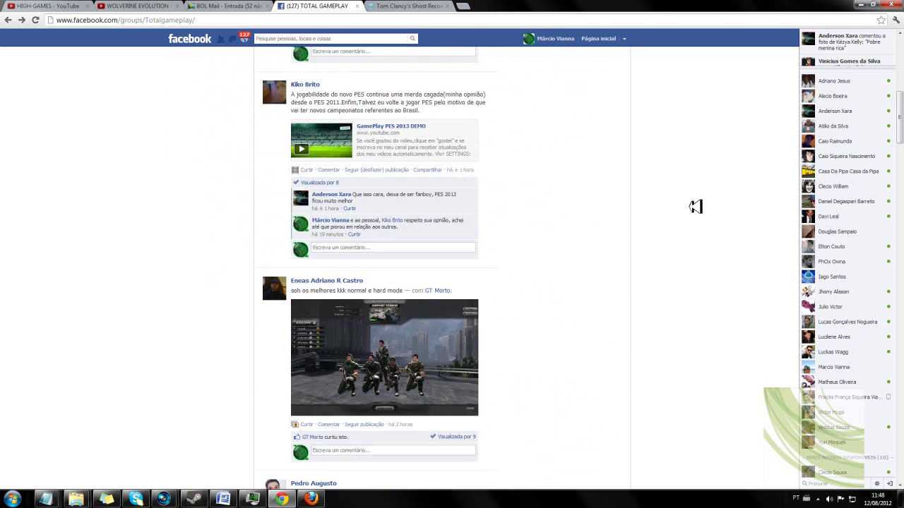
{"action": "scroll", "coordinate": [696, 206], "scroll_direction": "down", "scroll_amount": 7}
{"action": "scroll", "coordinate": [595, 245], "scroll_direction": "up", "scroll_amount": 2}
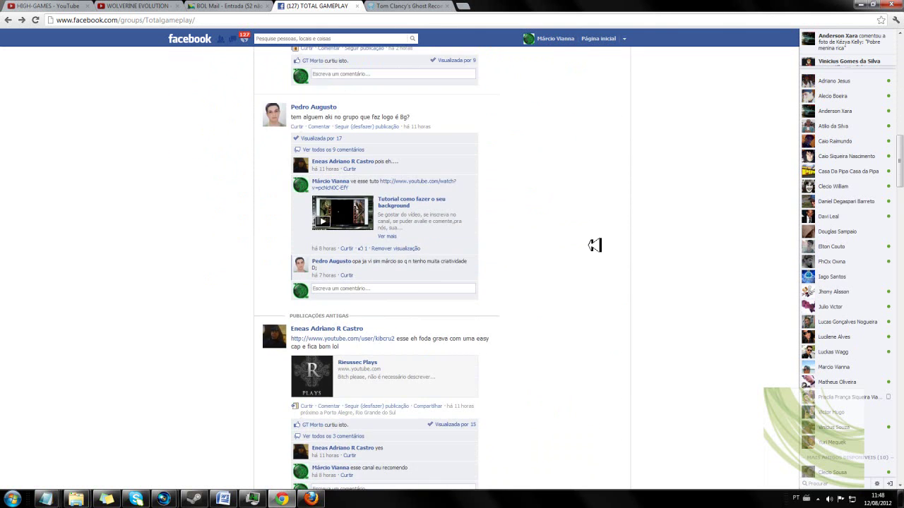